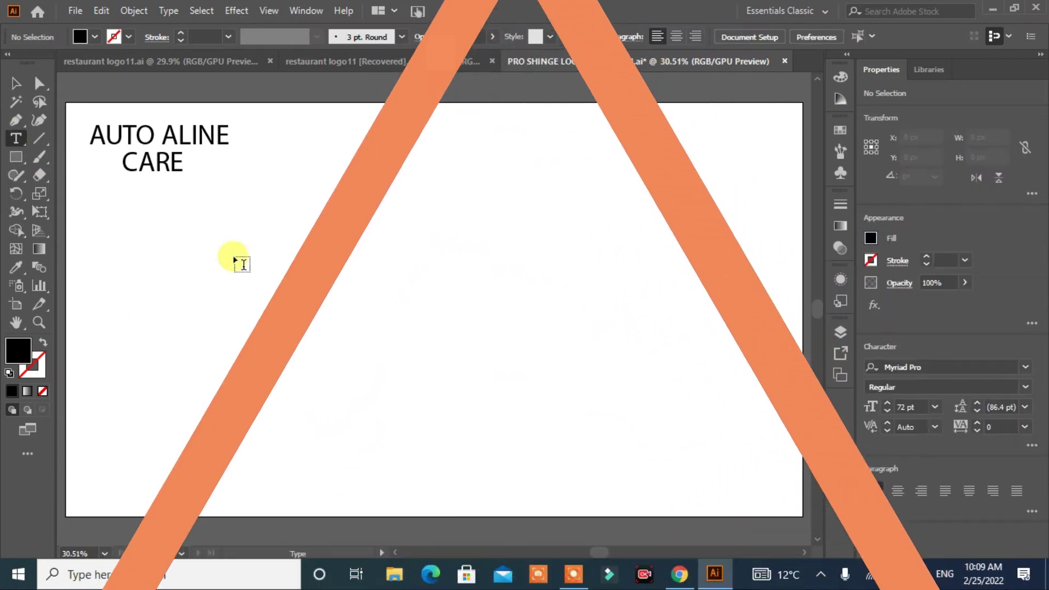
- Type a letter A, enlarge it and move it higher on the artboard
click(388, 257)
text(A)
key(Escape)
drag(407, 273, 510, 456)
drag(463, 381, 445, 276)
- Set the A in Cambria Math and convert it to outlines
click(611, 36)
scroll(650, 273, down, 3)
scroll(658, 290, down, 2)
scroll(657, 290, down, 4)
click(675, 327)
click(547, 322)
click(481, 323)
right_click(462, 241)
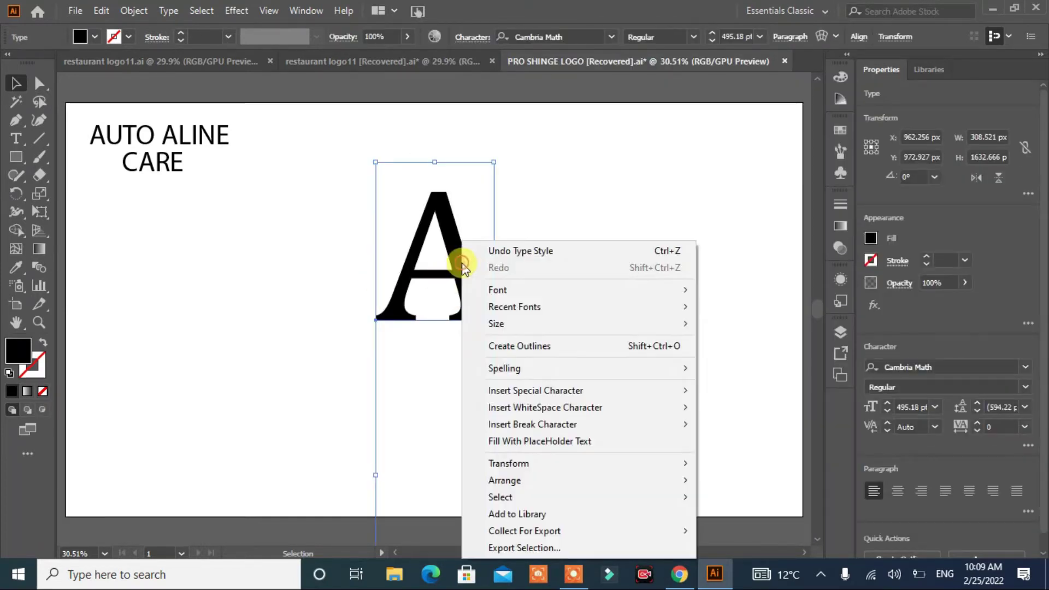
click(577, 346)
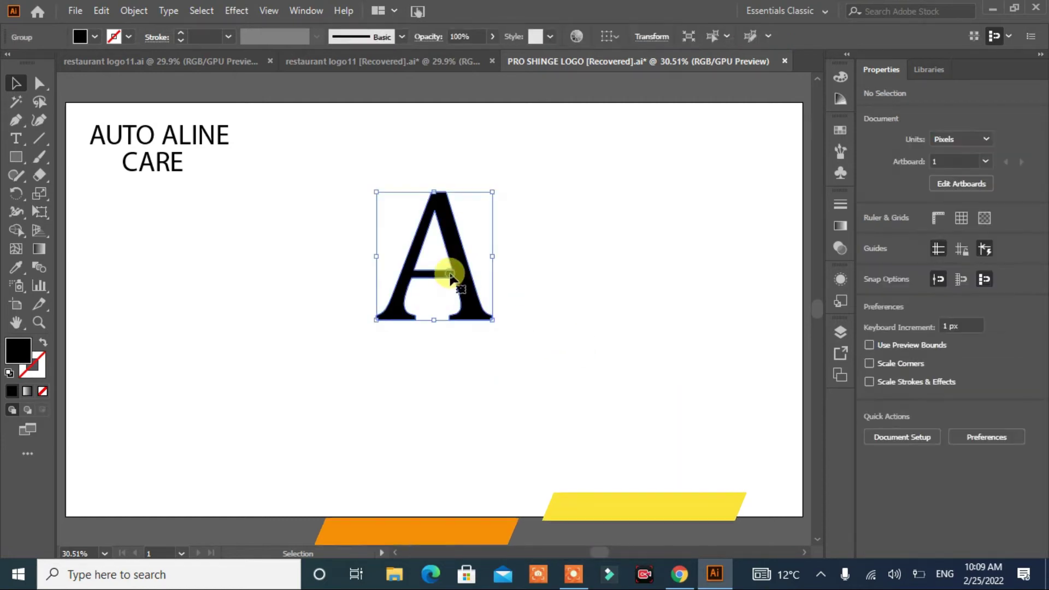
- Enlarge the outlined A and draw a slightly tilted cutting line through it
drag(485, 317, 507, 346)
key(p)
click(465, 153)
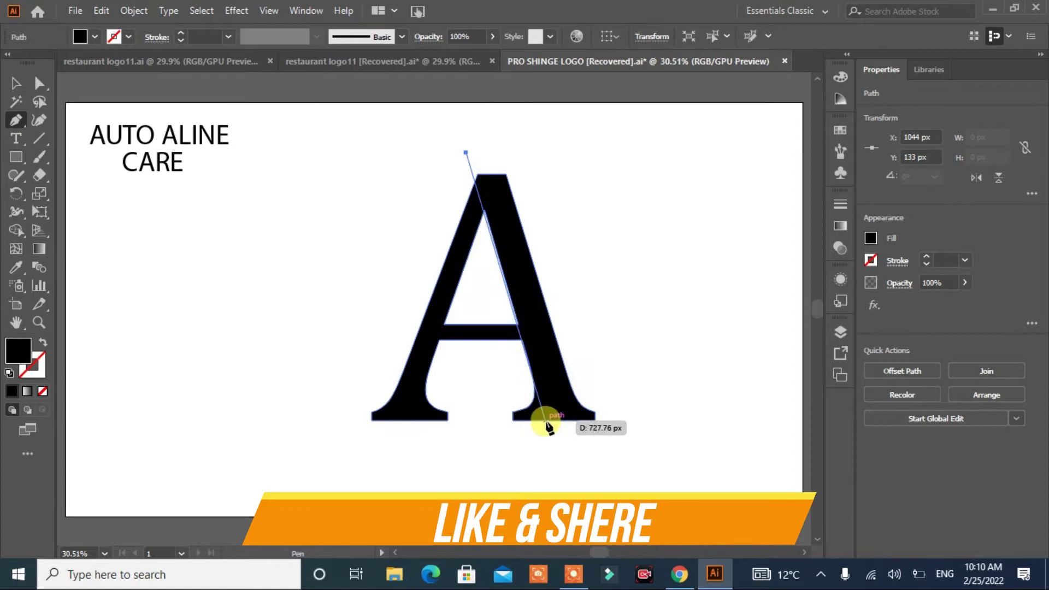
click(565, 485)
key(a)
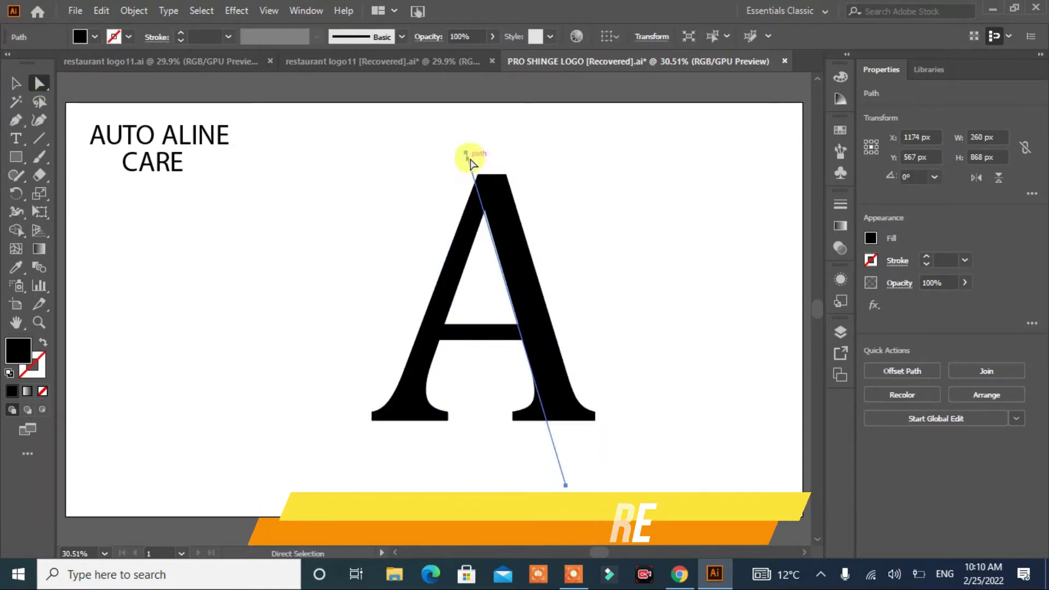
click(467, 156)
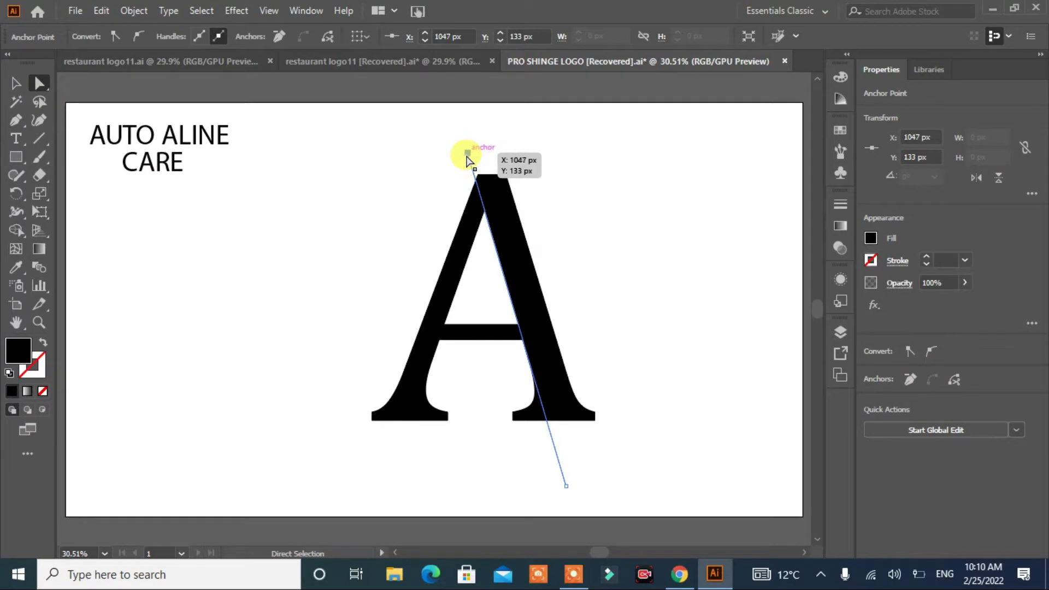
click(16, 84)
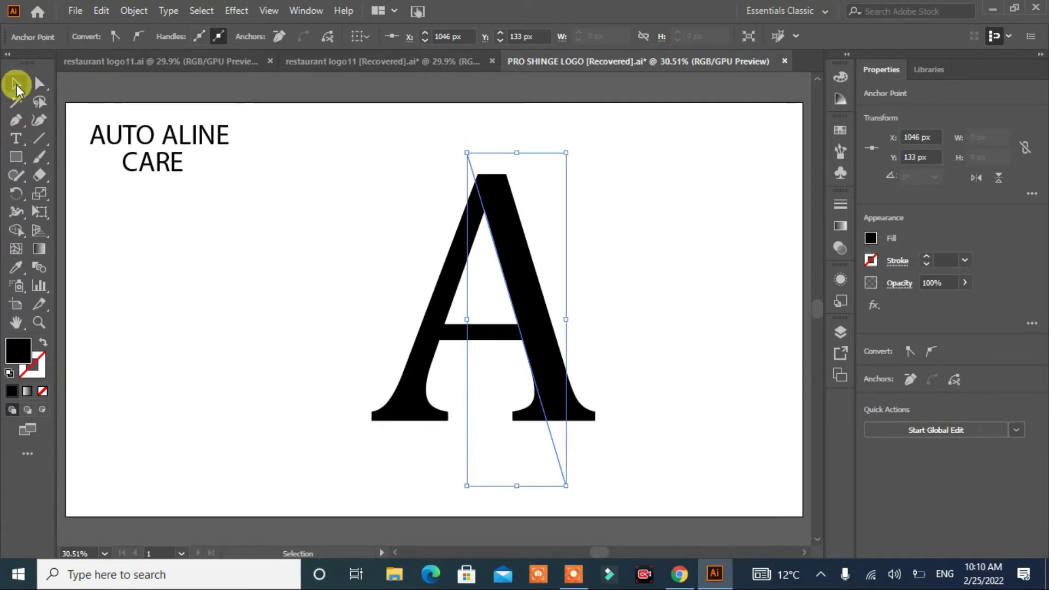
drag(574, 149, 572, 146)
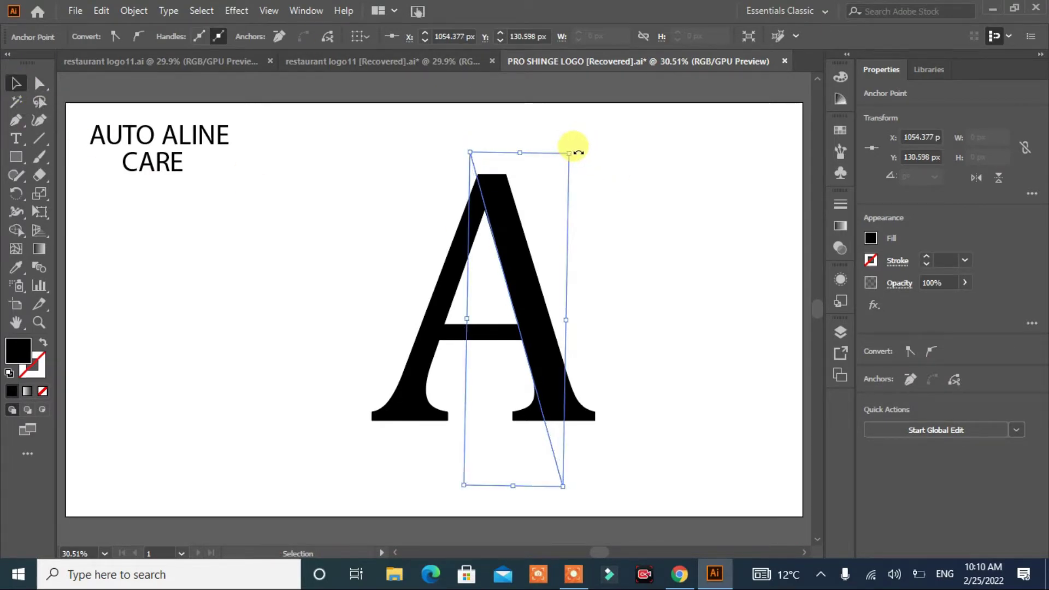
click(618, 246)
- Shape-build away the A's left leg and crossbar, then delete the cutting line
drag(581, 205, 190, 391)
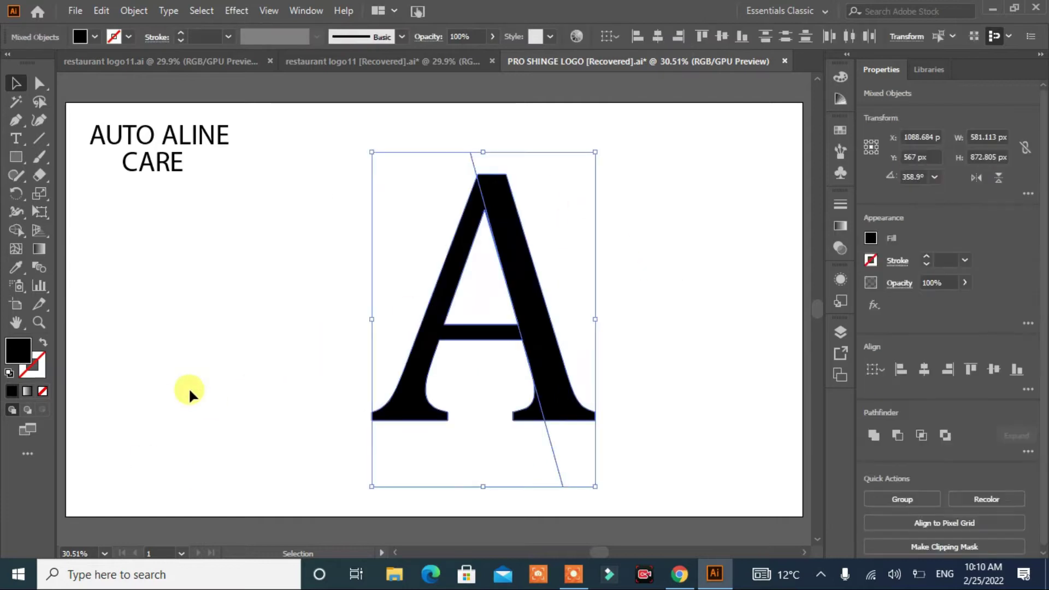
click(15, 232)
drag(403, 402, 398, 460)
key(v)
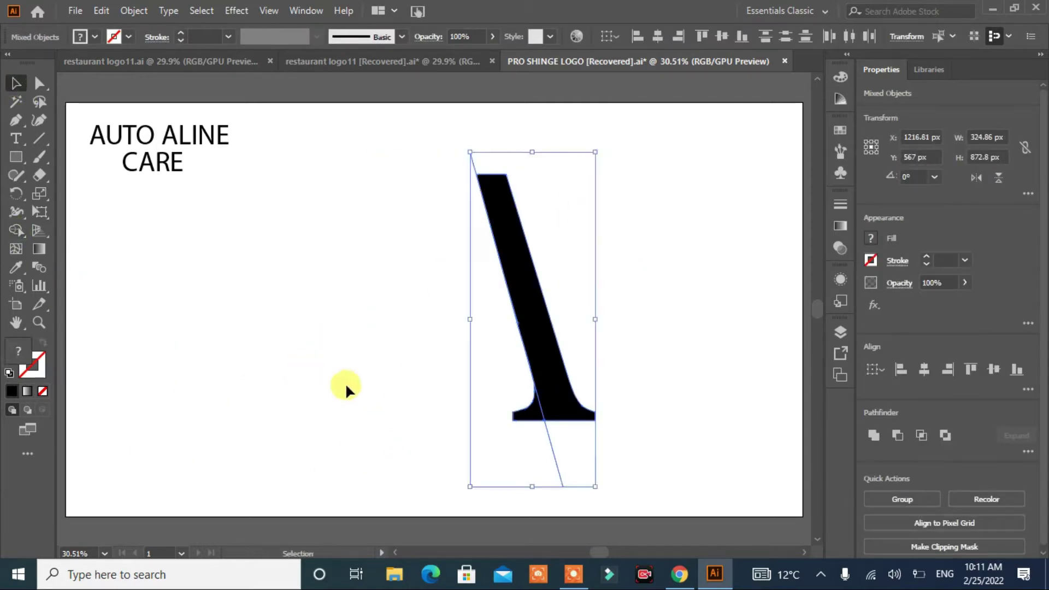
click(346, 386)
drag(520, 332, 352, 368)
key(Delete)
click(545, 368)
- Delete two stray anchor points on the leg's left edge
click(38, 83)
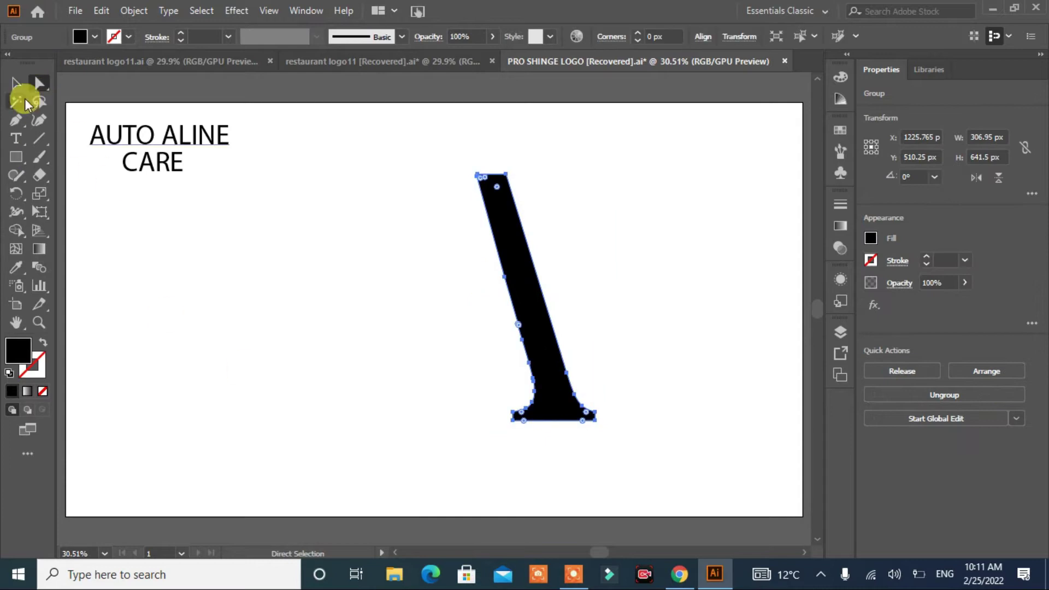
drag(16, 119, 50, 156)
click(503, 276)
click(520, 340)
click(529, 365)
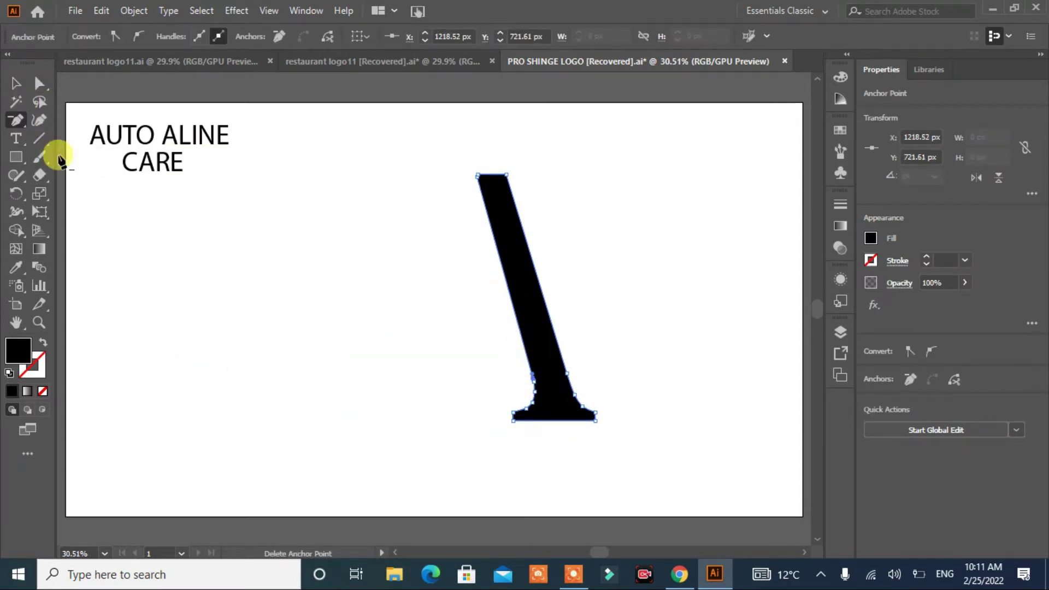
- Reflect a copy of the leg and move it left to form a Λ
click(16, 83)
click(484, 379)
right_click(538, 362)
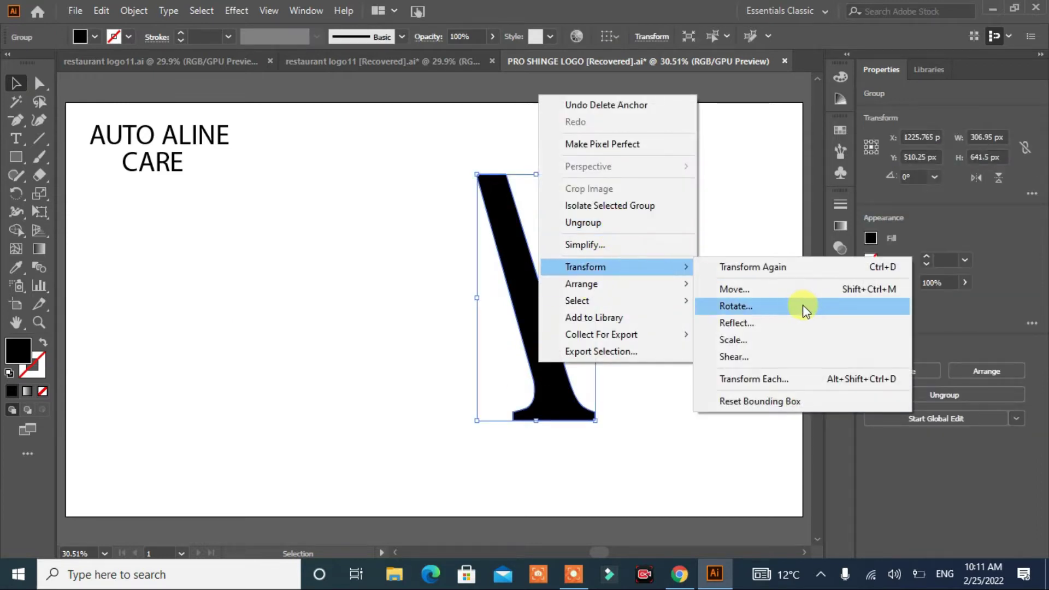
click(811, 328)
click(436, 387)
drag(553, 281, 463, 276)
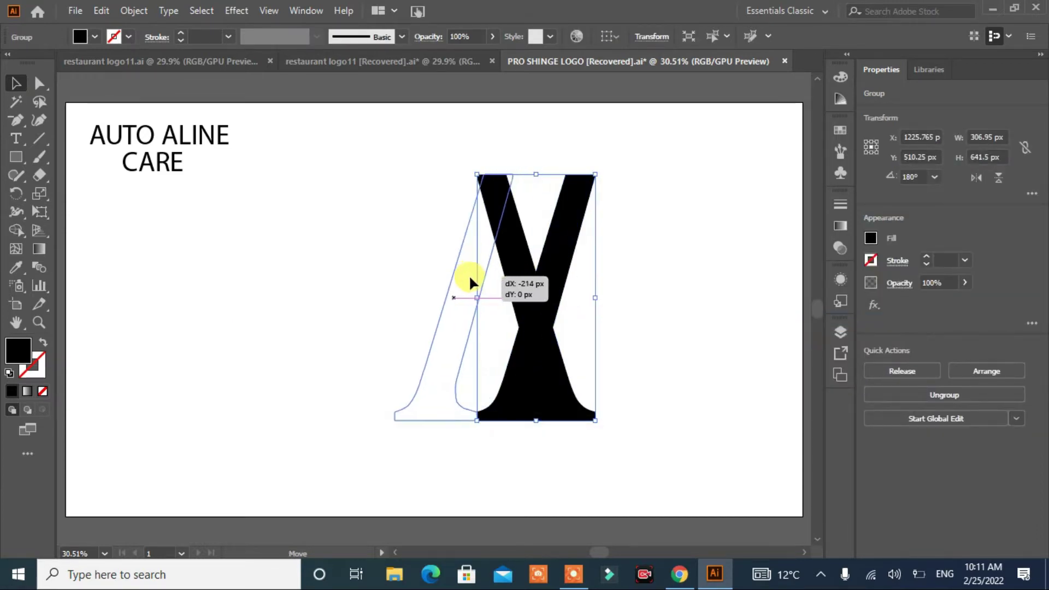
click(636, 322)
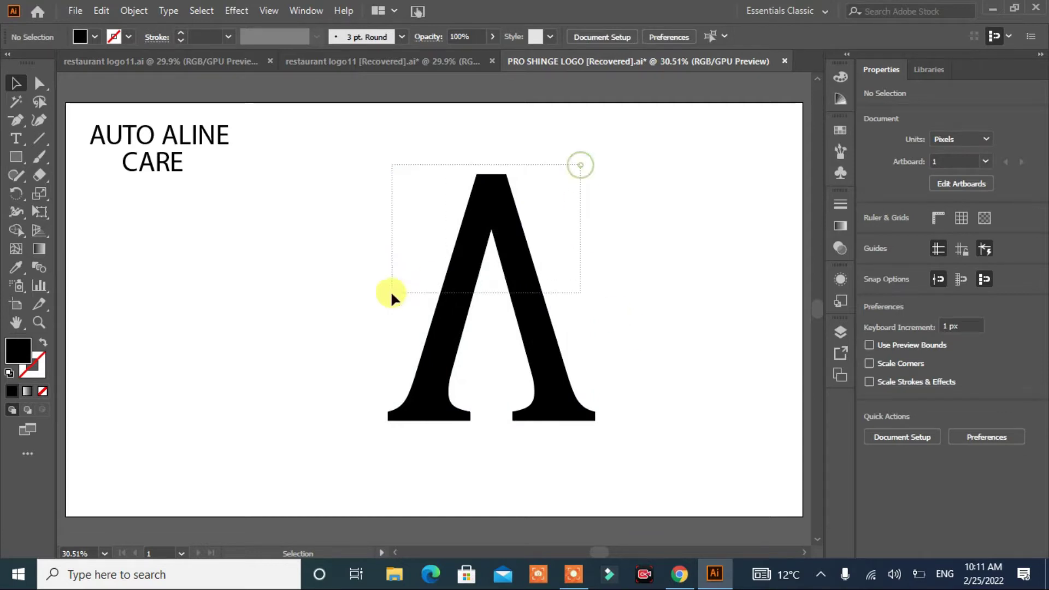
drag(391, 295, 392, 295)
drag(560, 375, 534, 356)
click(632, 368)
- Draw a curved feather path across the Λ's left leg
click(16, 120)
click(49, 120)
click(298, 171)
drag(372, 245, 435, 264)
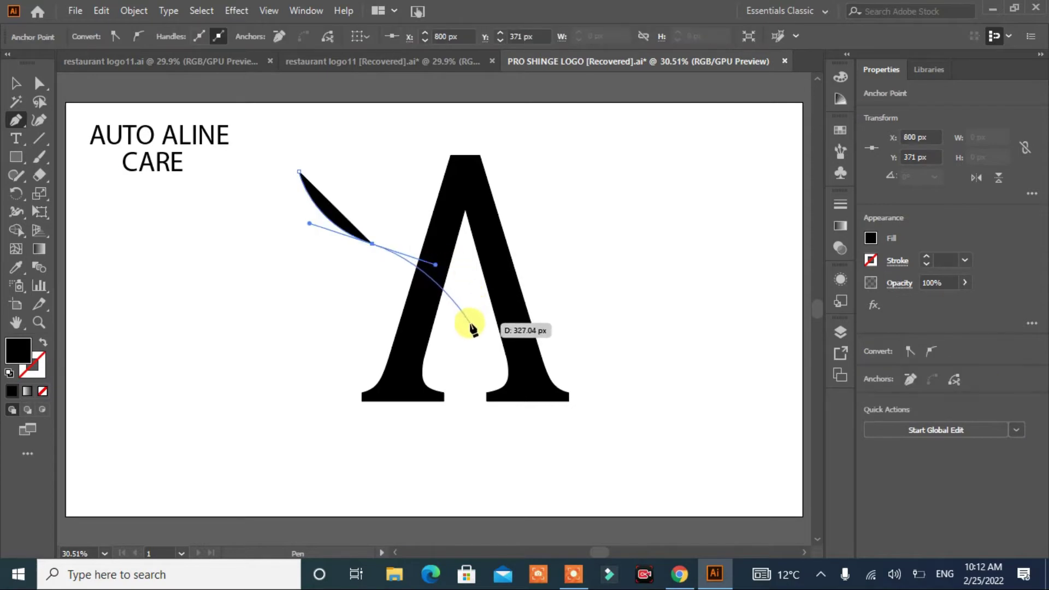
drag(467, 360, 480, 440)
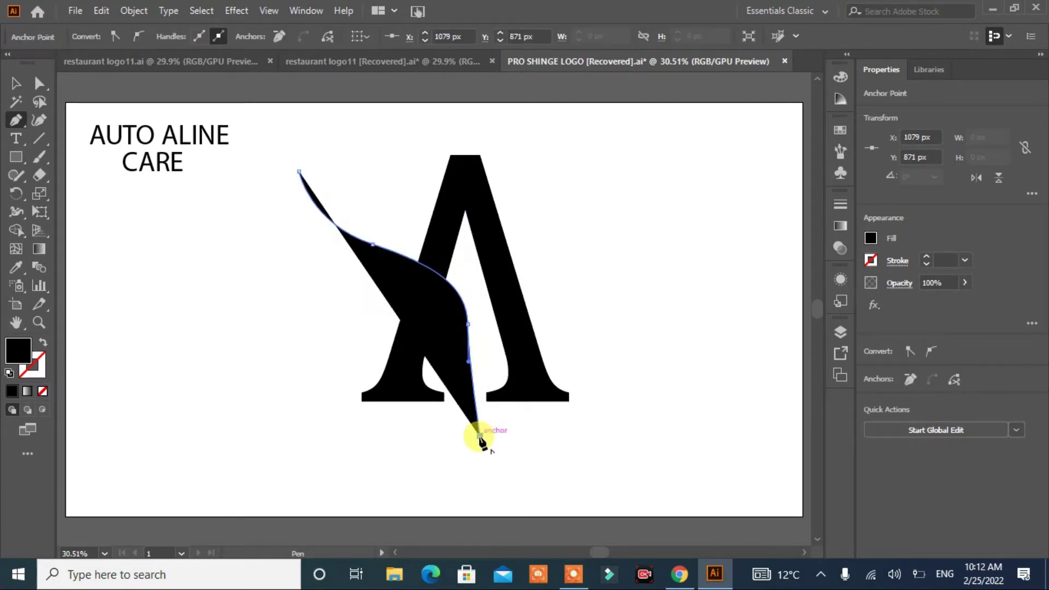
key(Escape)
- Give the curve a thick tapered leaf stroke and copy it downward
click(44, 342)
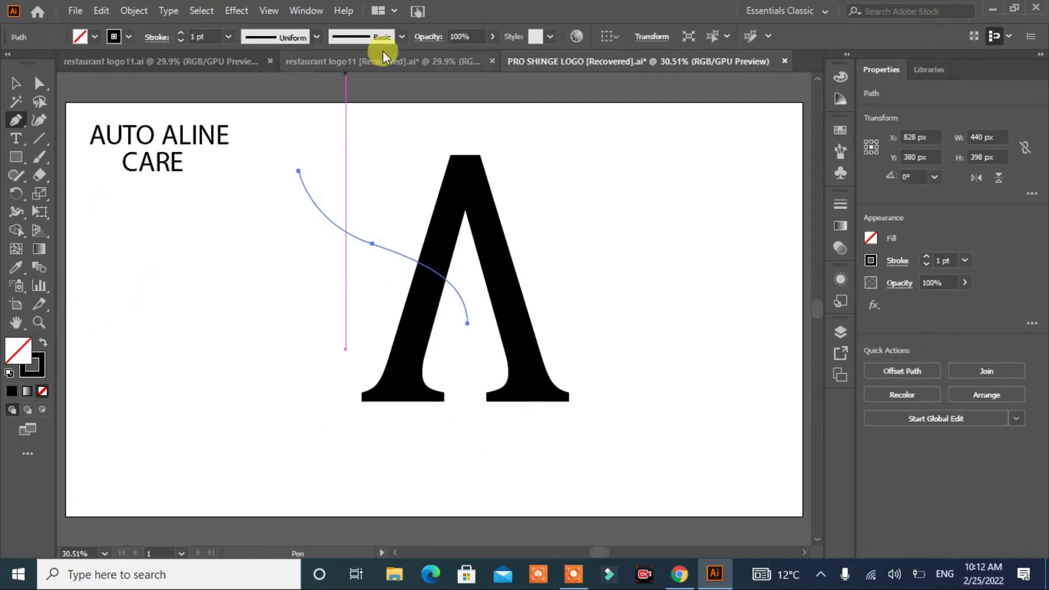
click(179, 32)
click(181, 33)
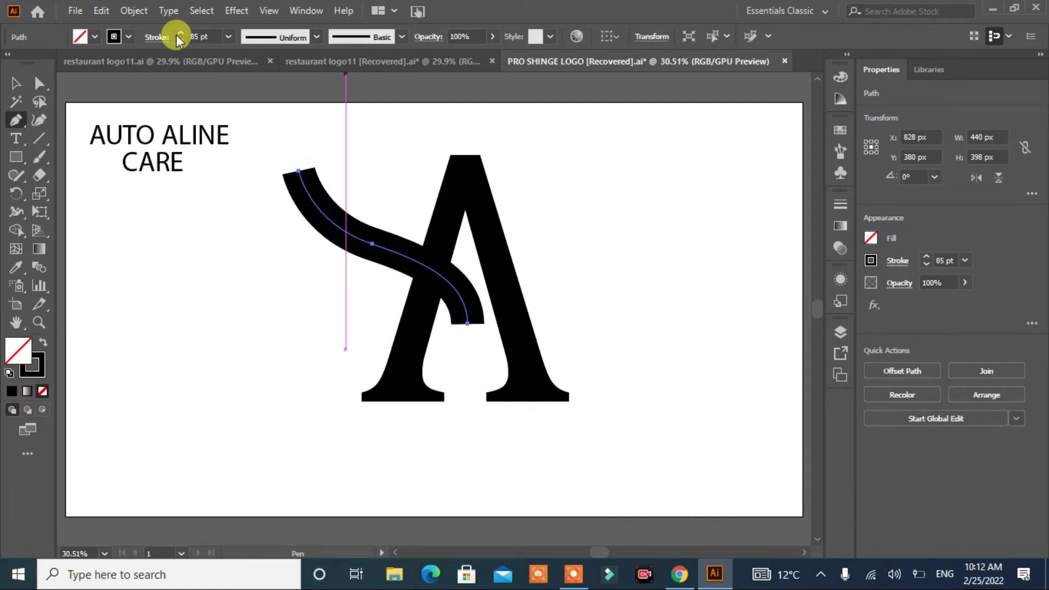
click(316, 36)
click(276, 88)
drag(380, 215, 385, 271)
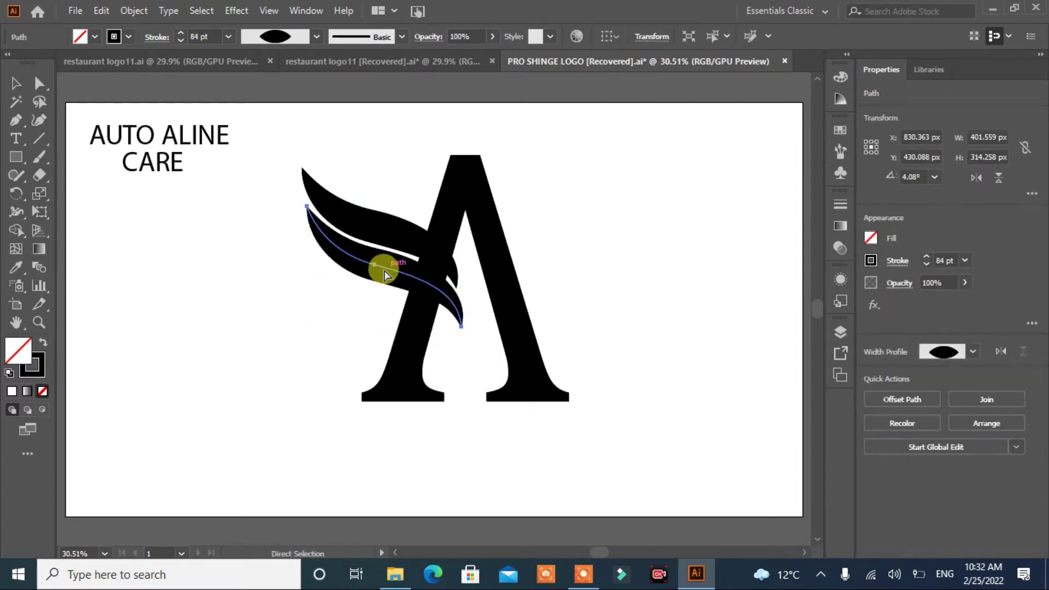
- Repeat the feather copies and adjust each feather's position, width and stroke weight
key(ctrl+d)
key(ctrl+d)
mouse_move(317, 283)
mouse_down()
mouse_move(302, 204)
mouse_move(341, 307)
mouse_up()
key(ctrl+z)
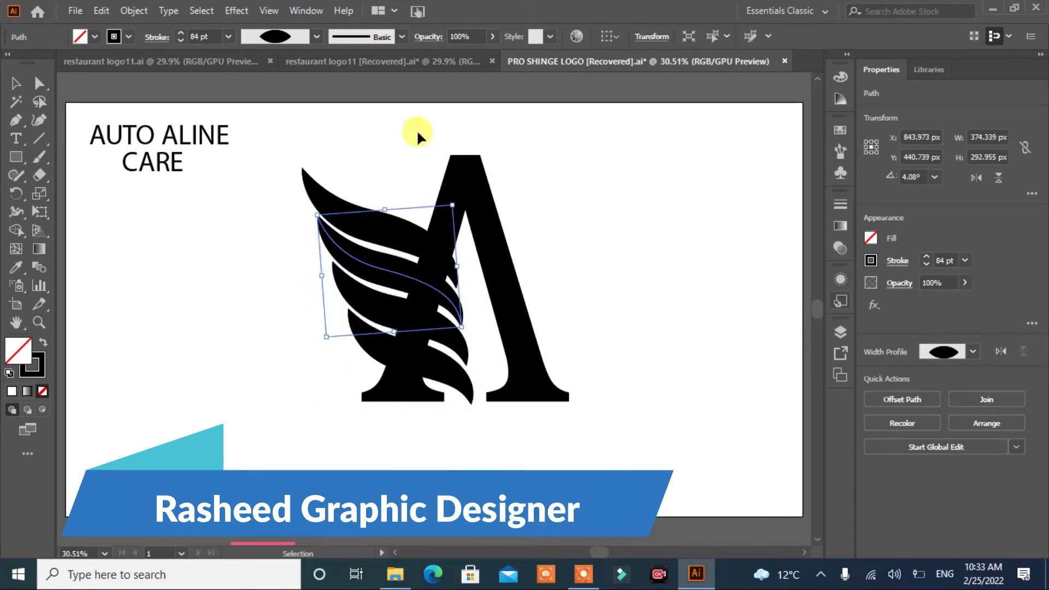
click(180, 42)
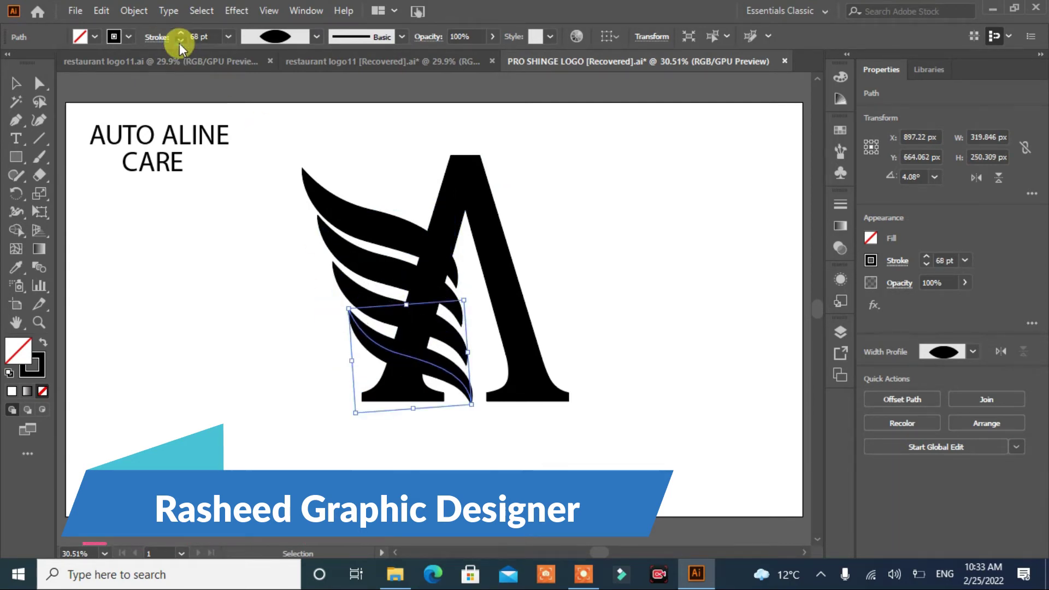
click(235, 327)
click(398, 266)
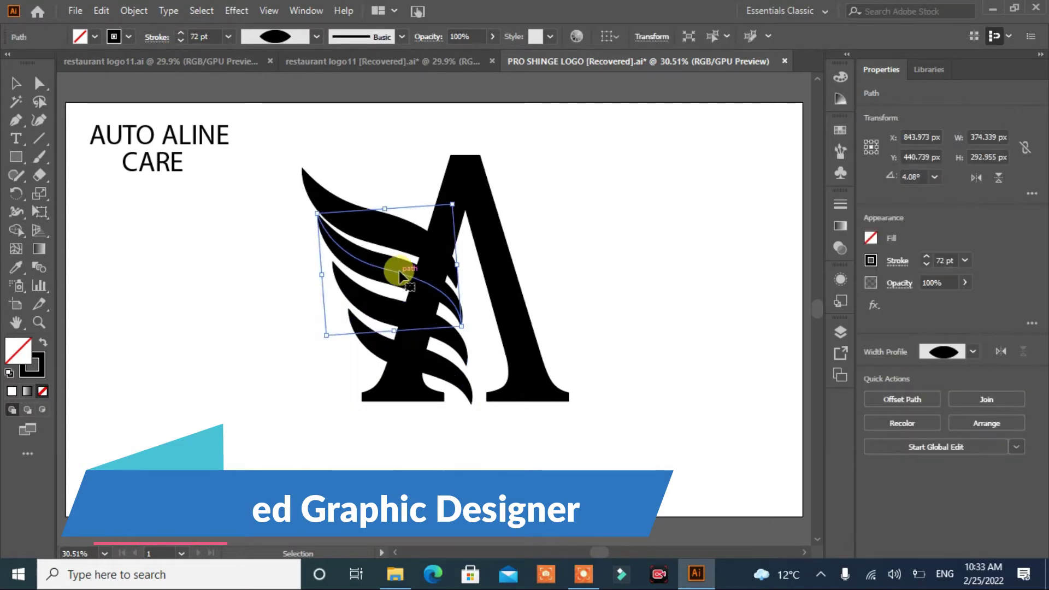
drag(321, 275, 314, 269)
key(ctrl+z)
key(ctrl+z)
drag(336, 309, 326, 307)
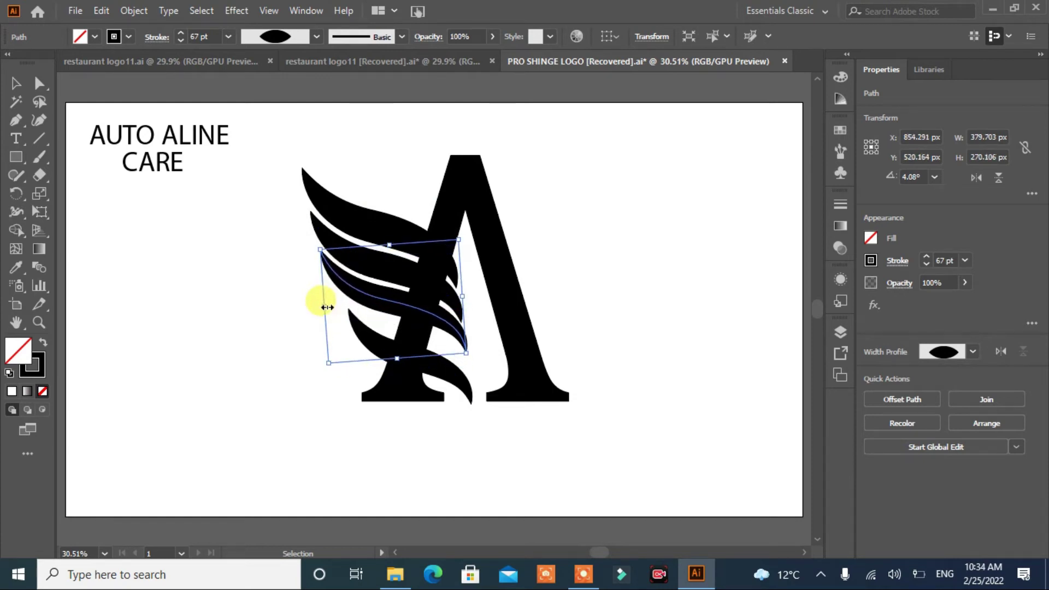
click(389, 353)
mouse_move(389, 352)
mouse_down()
mouse_move(389, 332)
mouse_move(336, 338)
mouse_up()
key(Up)
key(Up)
key(Up)
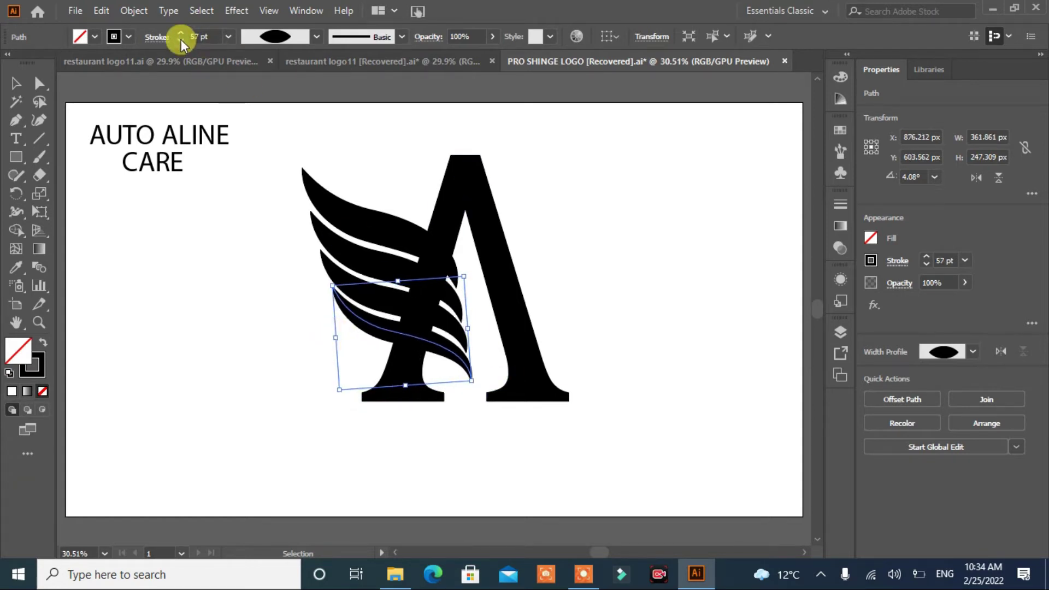
- Rotate all feathers upright, shorten the wing and bring it to front
click(235, 275)
drag(376, 182, 306, 352)
drag(295, 159, 305, 159)
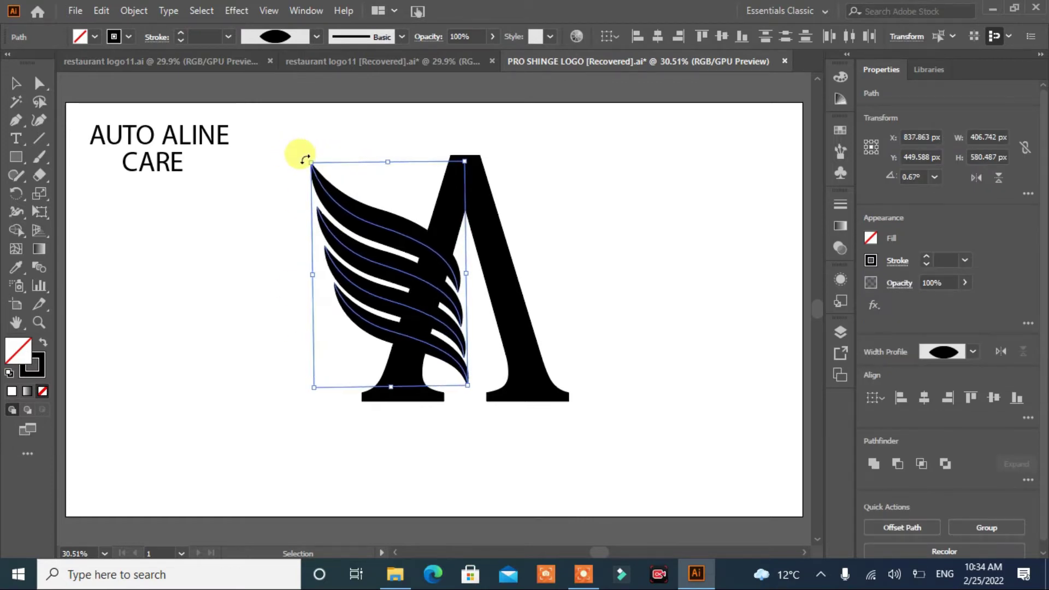
drag(390, 387, 389, 364)
key(ctrl+shift+bracketright)
- Group the feathers into a wing and reflect a copy of it
click(974, 528)
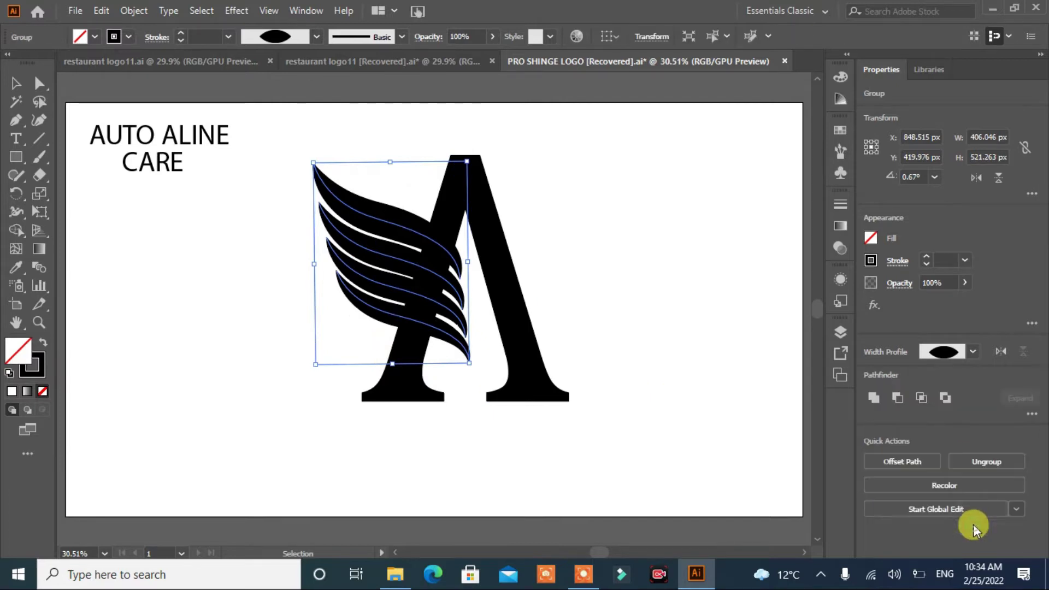
right_click(408, 301)
click(649, 251)
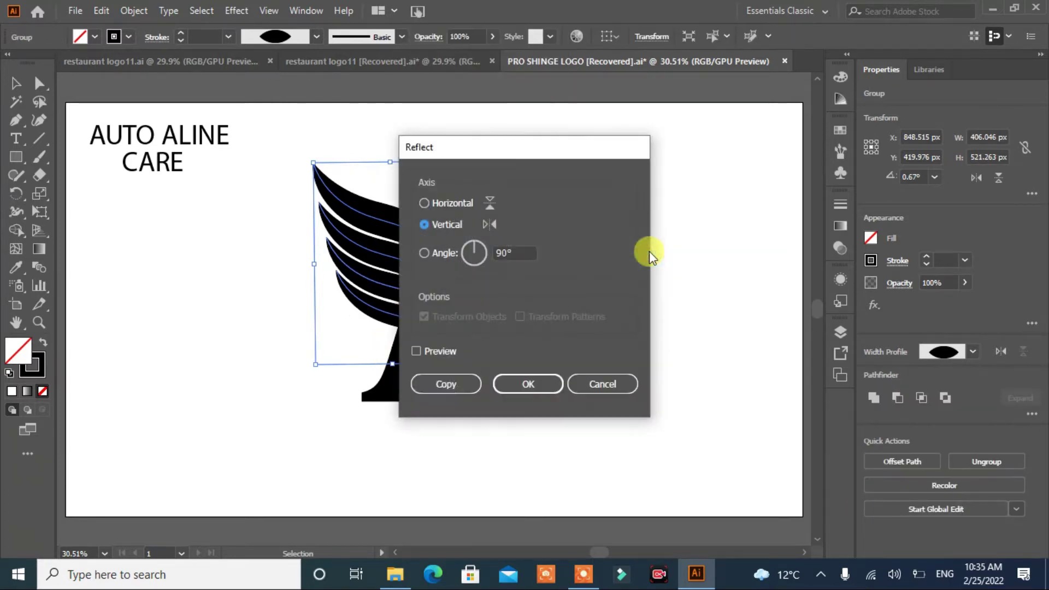
click(417, 351)
click(449, 383)
- Slide the mirrored wing to the right, nudging 1 px further for symmetry
key(shift+Right)
key(shift+Right)
key(shift+Right)
key(shift+Right)
key(shift+Right)
key(shift+Right)
key(shift+Right)
key(shift+Right)
key(shift+Right)
key(shift+Right)
key(shift+Right)
key(shift+Right)
key(Right)
click(671, 295)
click(597, 235)
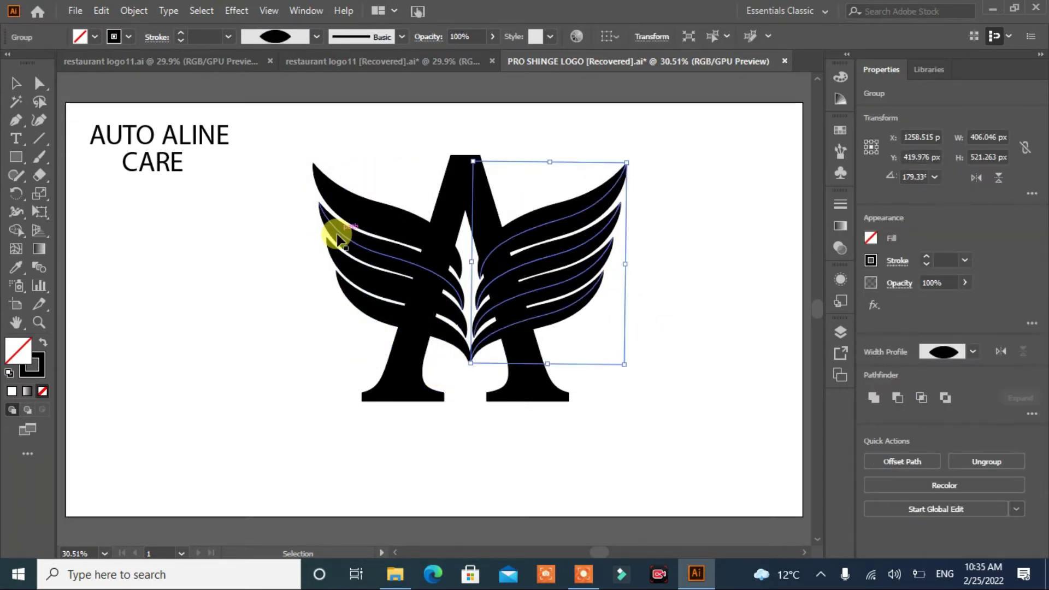
shift+click(336, 234)
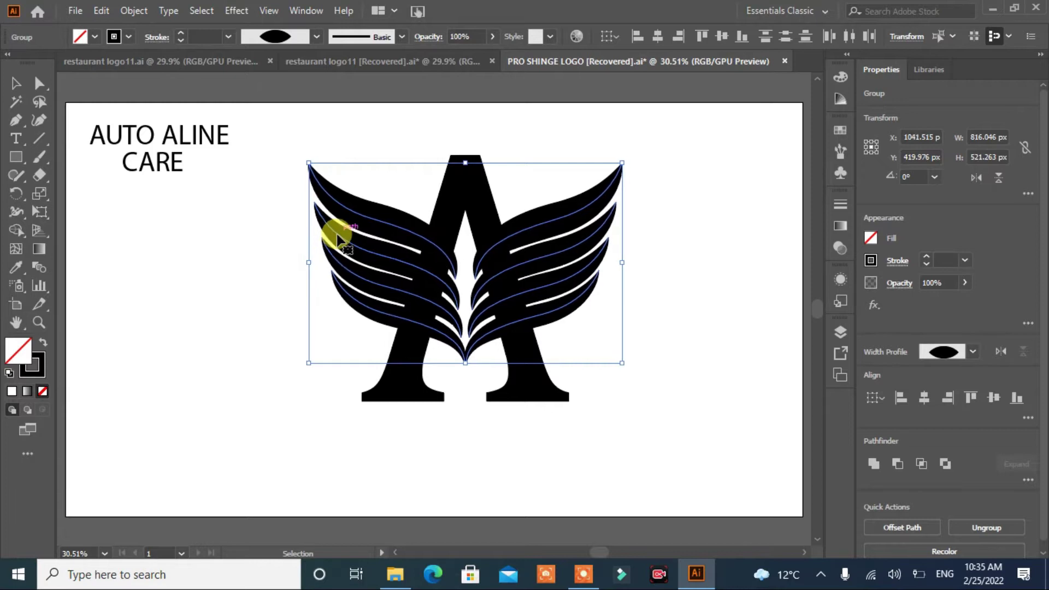
click(688, 325)
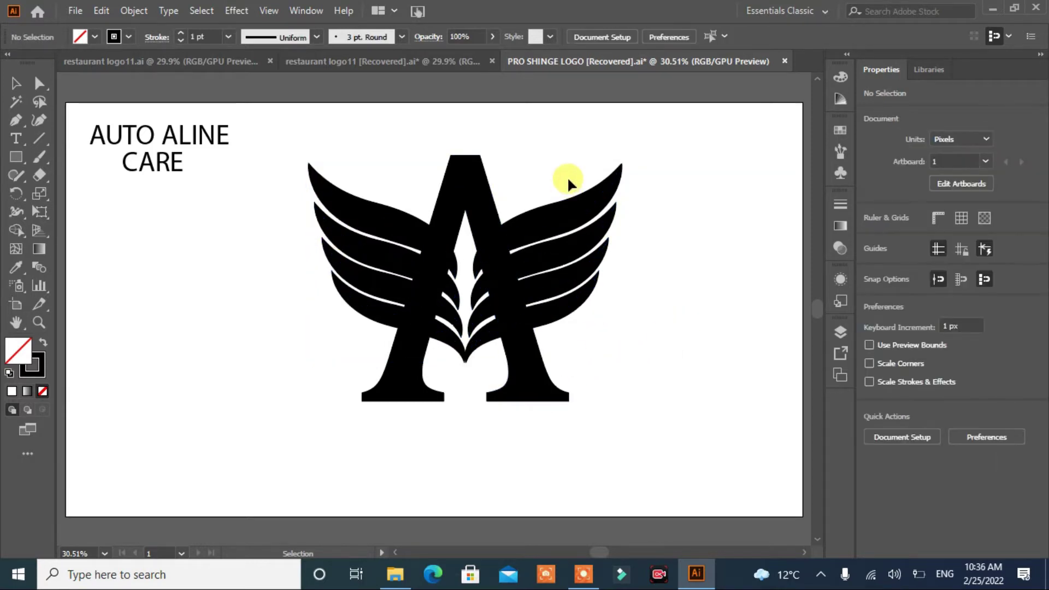
- Select the wings via Object menu commands, undoing the stray changes
drag(578, 322, 578, 323)
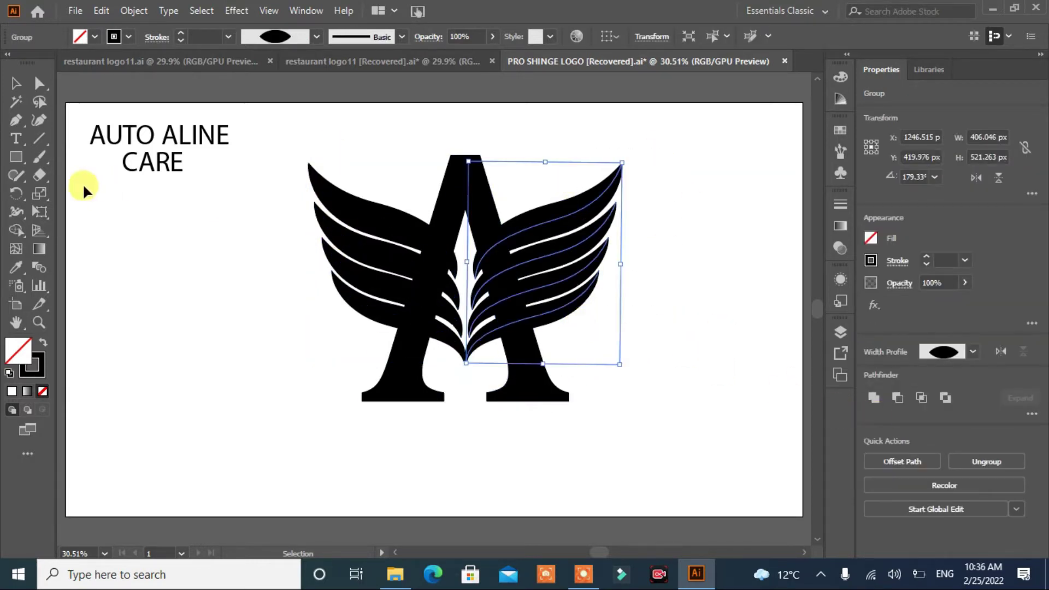
click(134, 10)
click(211, 204)
click(340, 276)
click(134, 11)
click(211, 211)
key(shift+m)
key(ctrl+z)
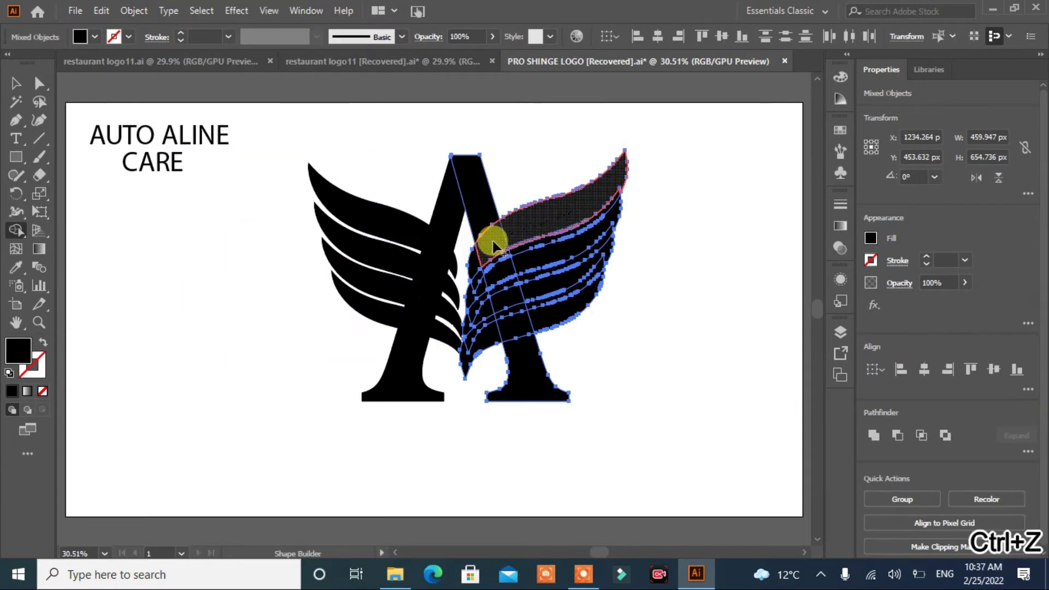
- Shape-build the right wing's feather regions into the letter A
drag(468, 362, 505, 295)
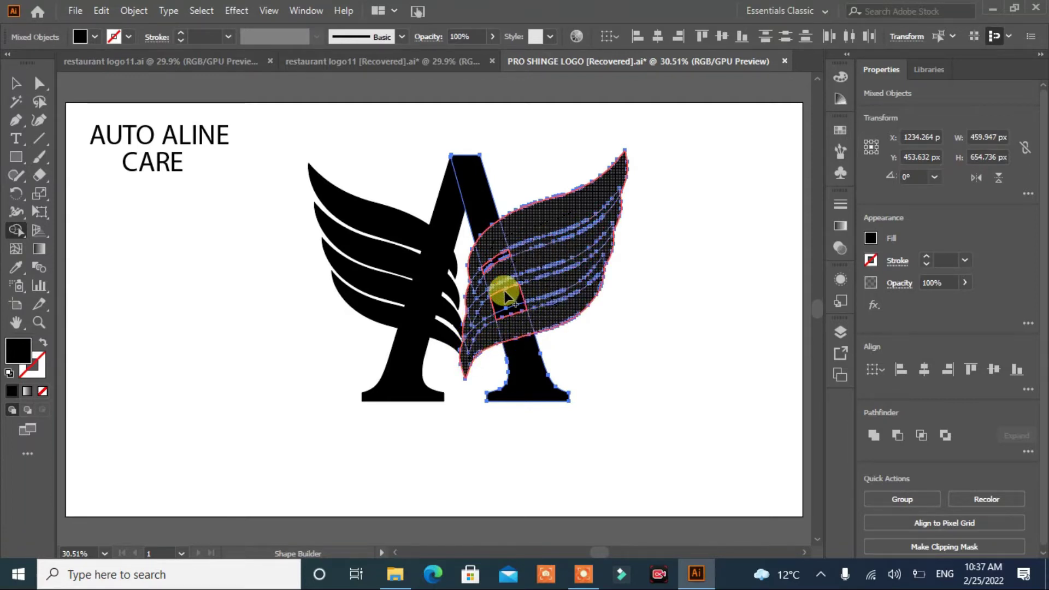
mouse_move(629, 329)
mouse_down()
mouse_move(588, 312)
mouse_move(643, 328)
mouse_up()
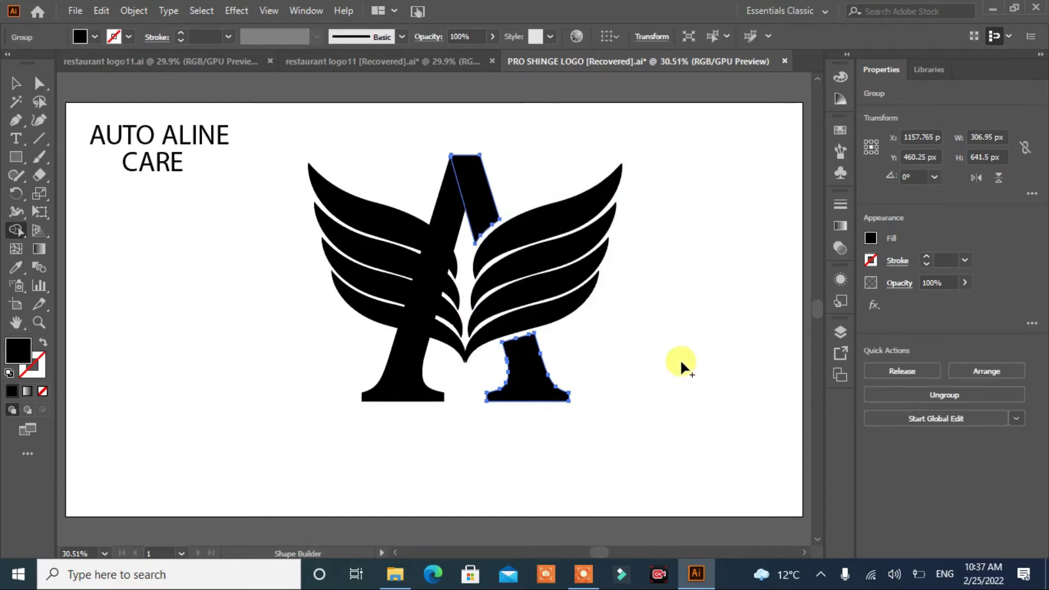
click(21, 84)
click(156, 311)
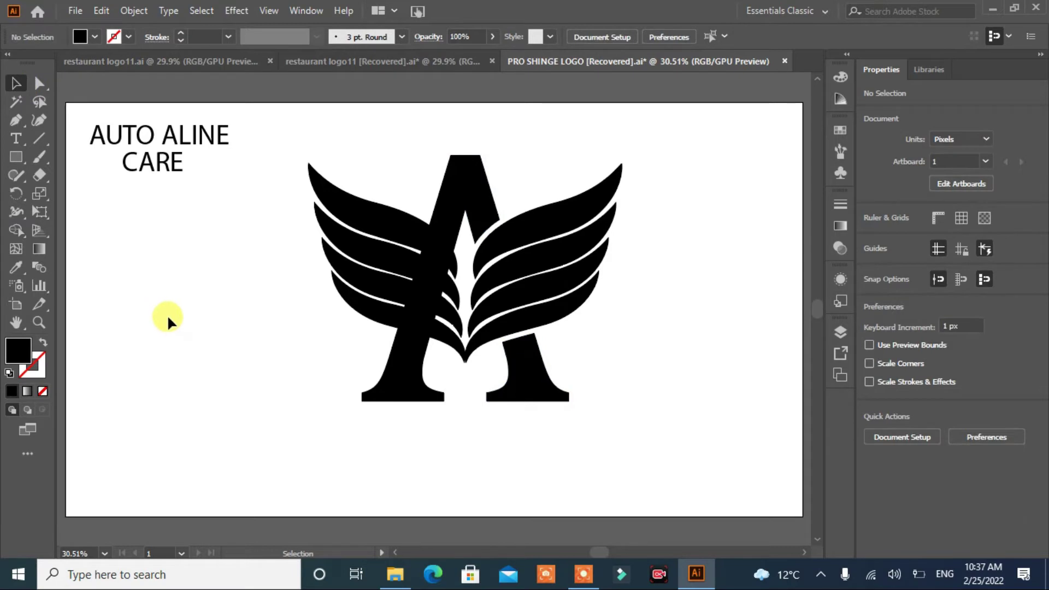
click(350, 223)
- Apply an offset path and select the left wing together with the letter A
click(900, 433)
click(207, 348)
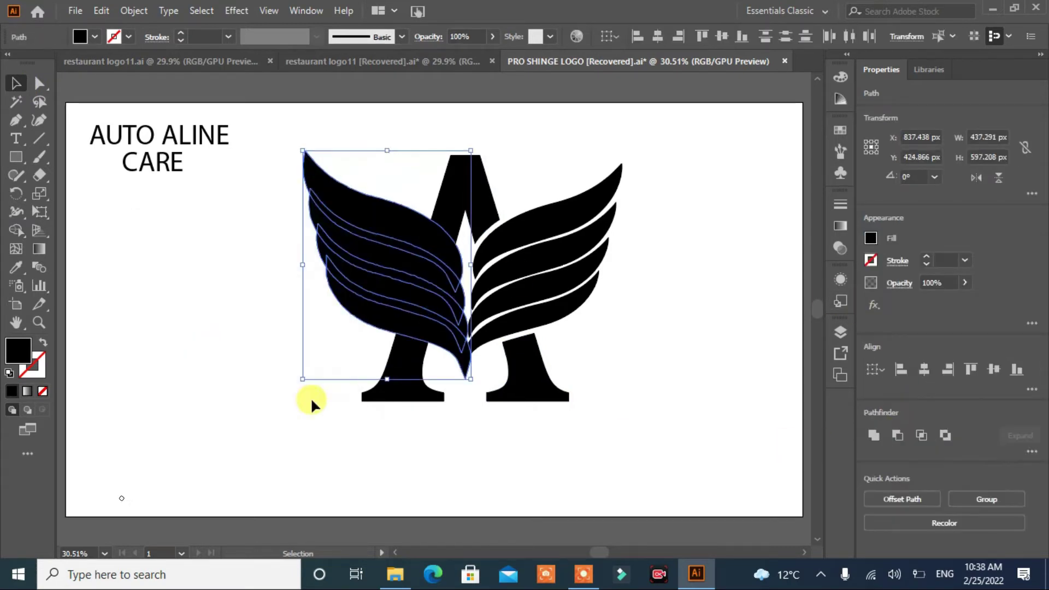
click(389, 401)
shift+click(383, 391)
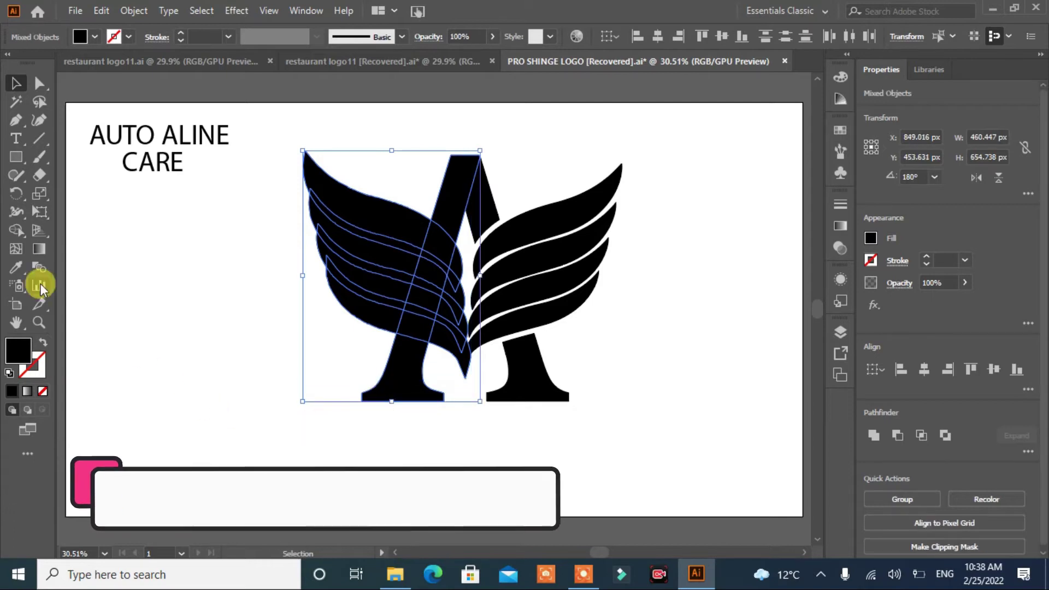
click(16, 230)
- Shape-build the left wing's feathers into the letter A
drag(359, 216, 452, 263)
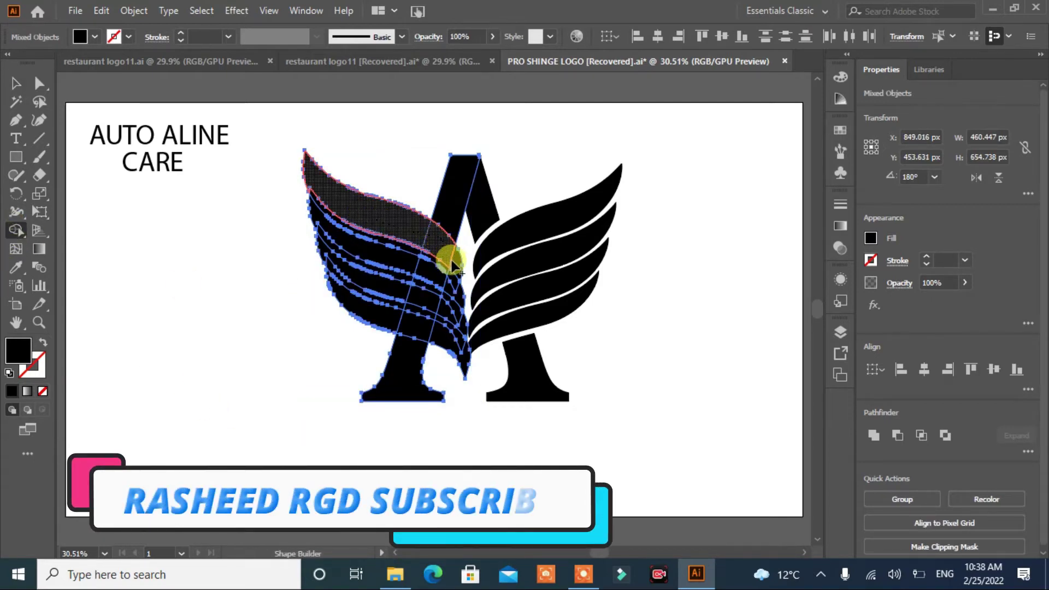
mouse_move(458, 322)
mouse_down()
mouse_move(410, 246)
mouse_move(378, 319)
mouse_up()
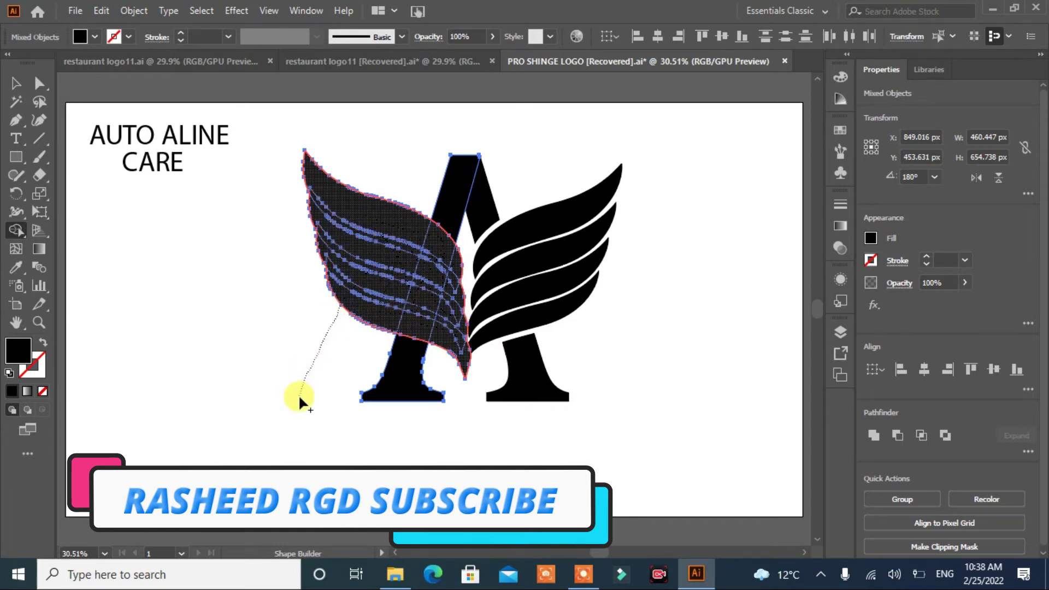
drag(299, 403, 299, 403)
click(14, 84)
click(200, 251)
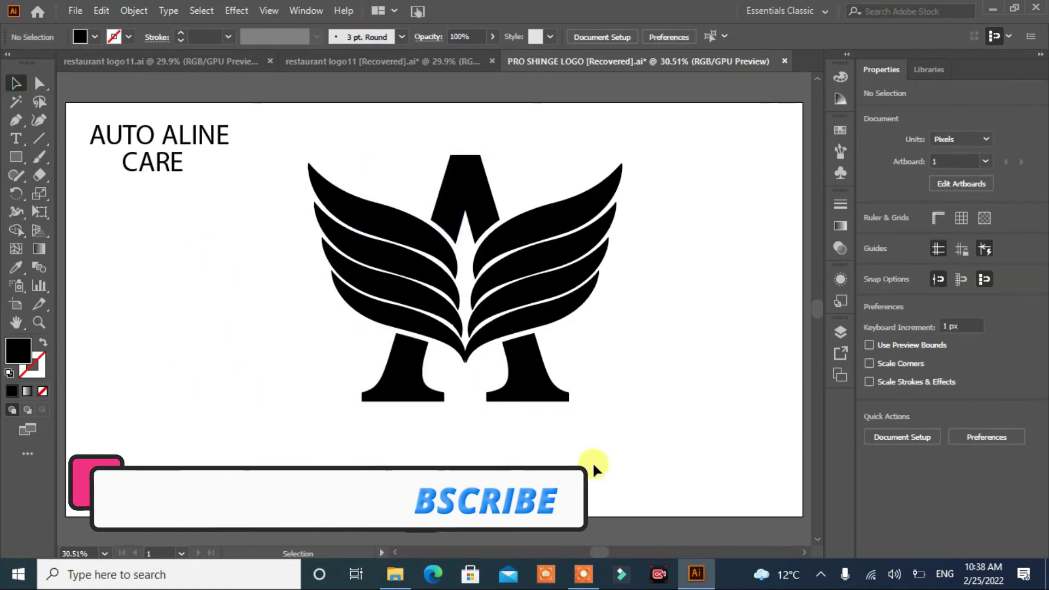
click(570, 215)
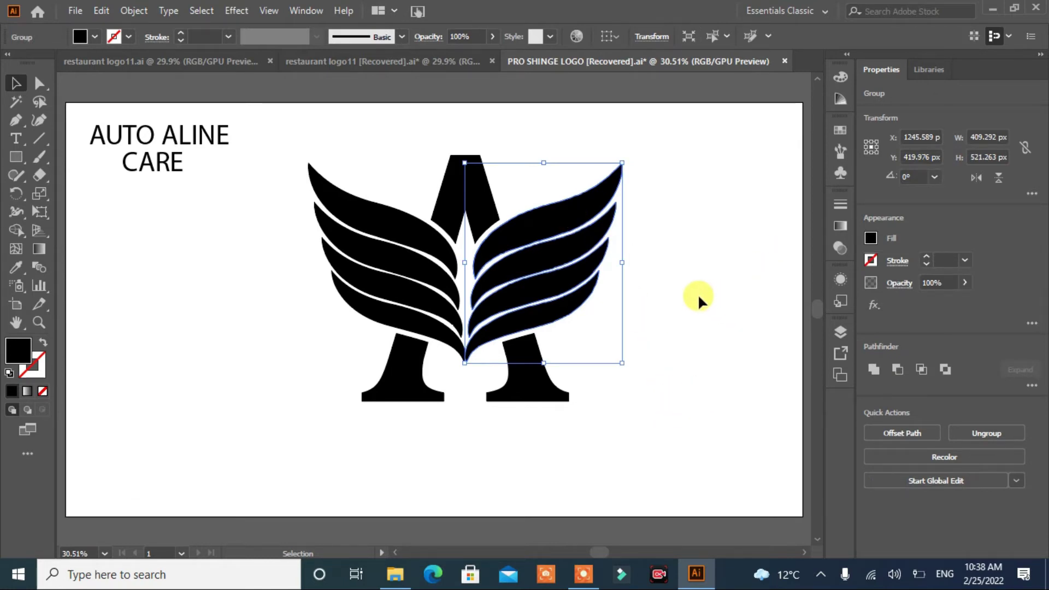
- Offset the right wing by -27 px and fill the inner path white
click(899, 434)
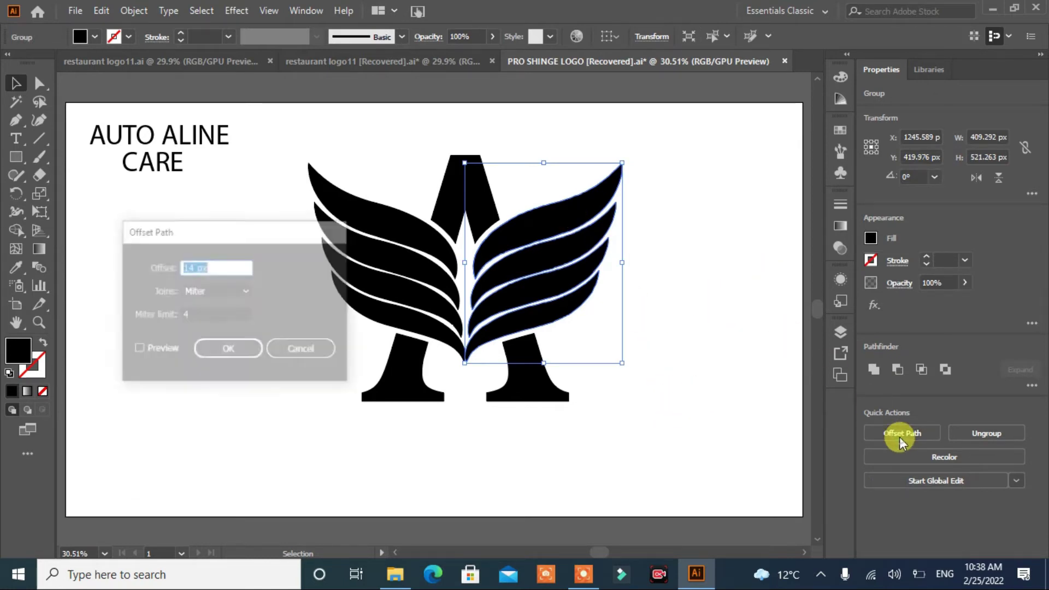
click(137, 350)
click(224, 267)
key(Down)
key(Down)
key(Down)
key(Down)
key(Down)
key(Down)
key(Down)
key(Down)
key(Down)
key(Down)
key(Down)
key(Down)
key(Down)
key(Down)
key(Down)
key(Down)
key(Down)
key(Down)
key(Down)
key(Down)
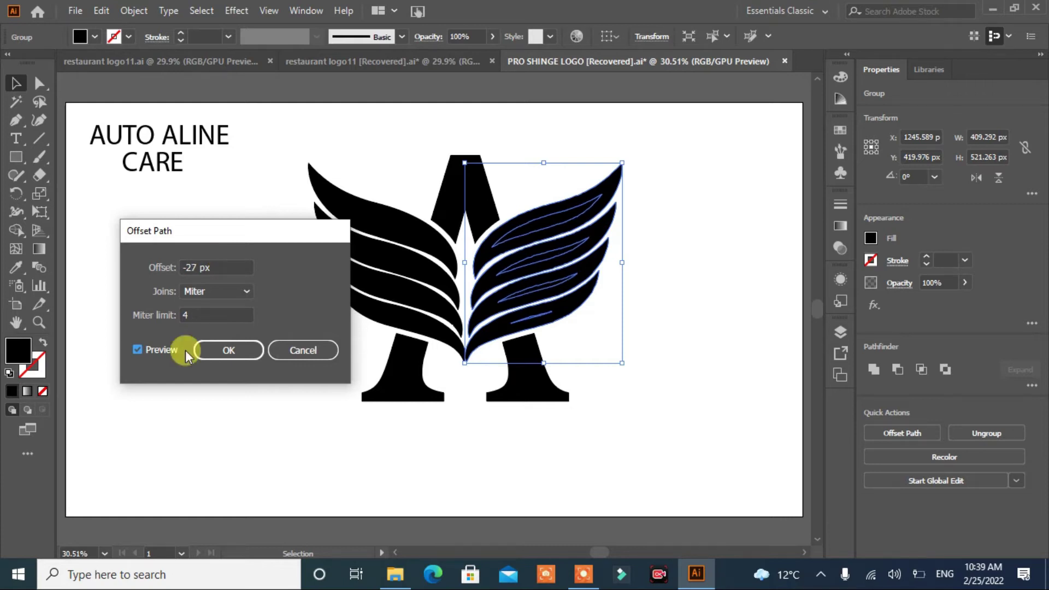
click(213, 349)
click(93, 37)
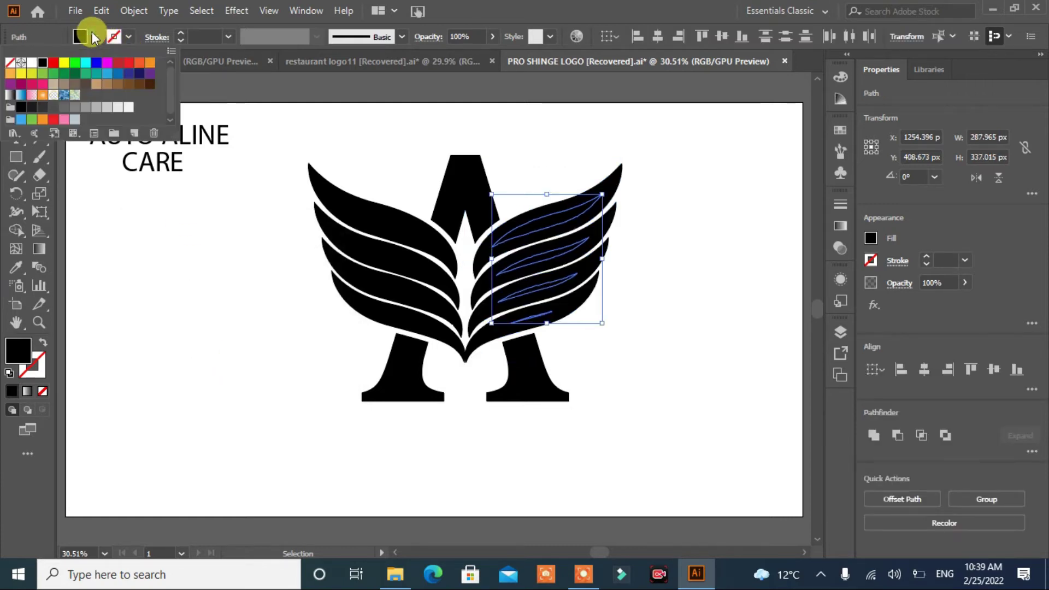
click(32, 63)
click(214, 297)
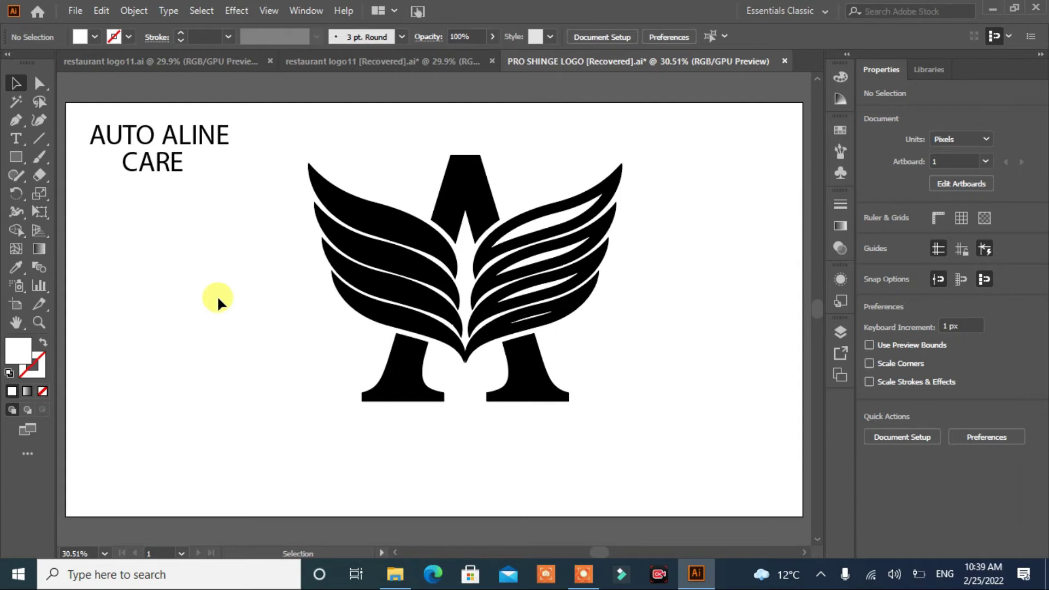
- Offset the left wing by -27 px and fill the inner path white
click(351, 224)
click(931, 433)
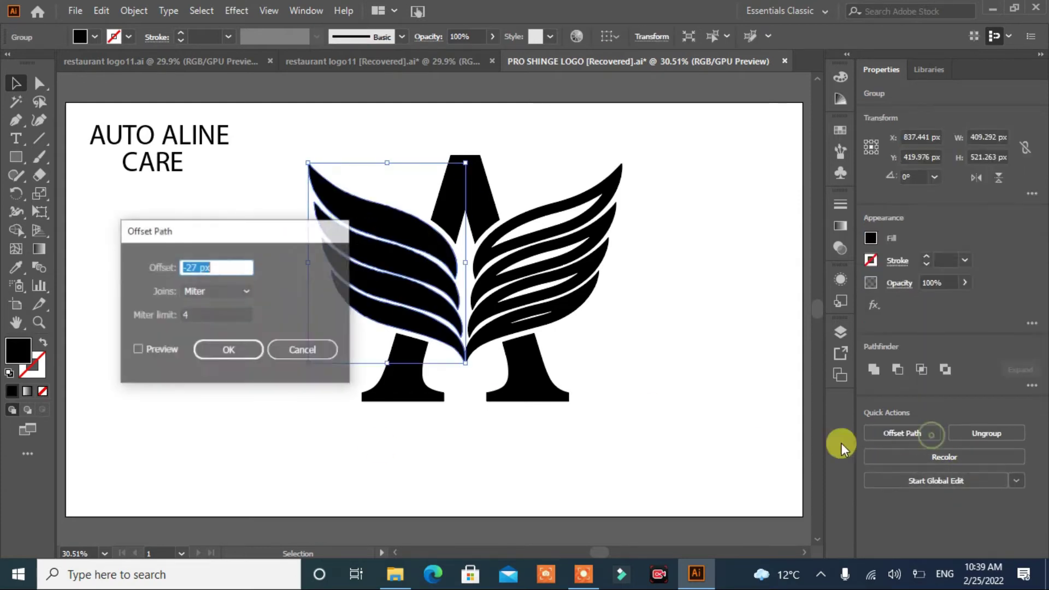
click(227, 351)
click(93, 37)
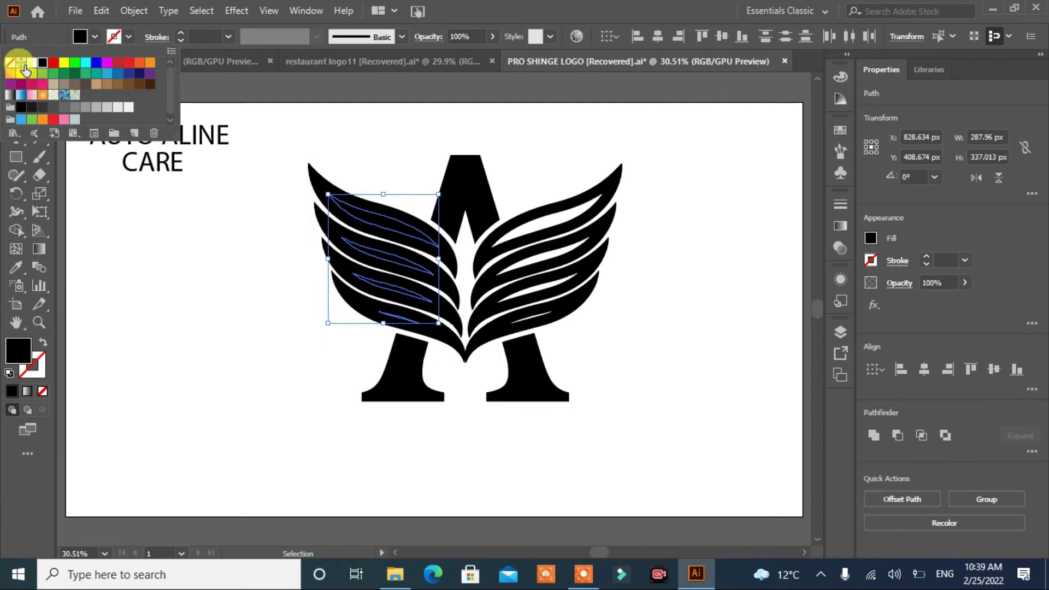
click(26, 49)
click(167, 305)
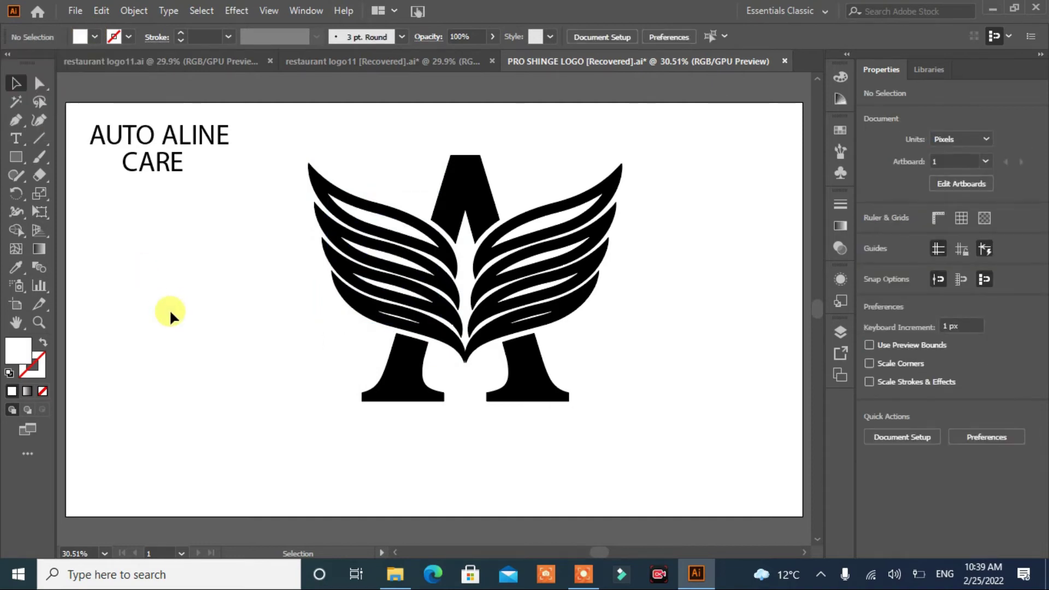
- Place AUTO ALINE below the emblem, then move and scale the emblem and text together
drag(171, 143, 436, 411)
drag(495, 425, 690, 464)
drag(601, 454, 509, 418)
drag(655, 338, 242, 484)
drag(515, 381, 510, 330)
drag(628, 400, 574, 346)
- Shift the emblem and AUTO ALINE together to the left
click(492, 331)
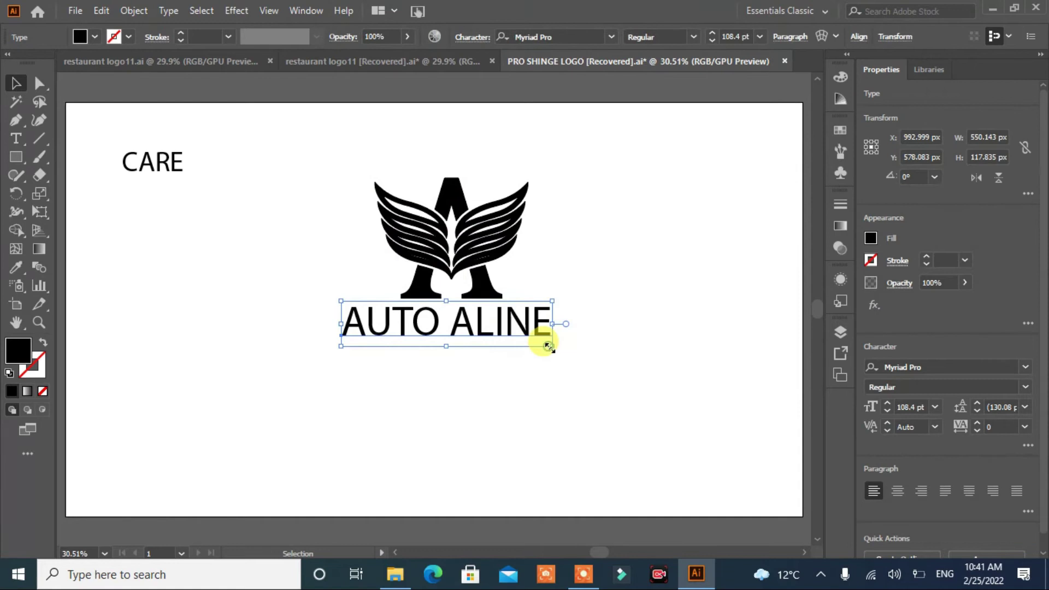
drag(579, 159, 492, 375)
drag(491, 300, 369, 301)
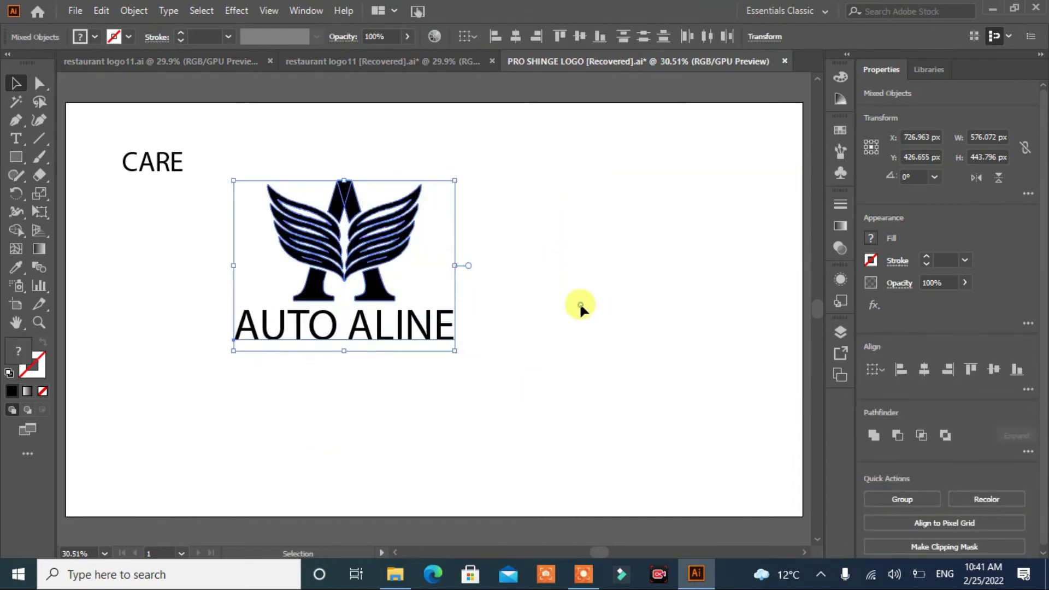
click(579, 303)
- Set AUTO ALINE in the Jameel Noori Nastaleeq font and enlarge it
click(450, 342)
click(612, 37)
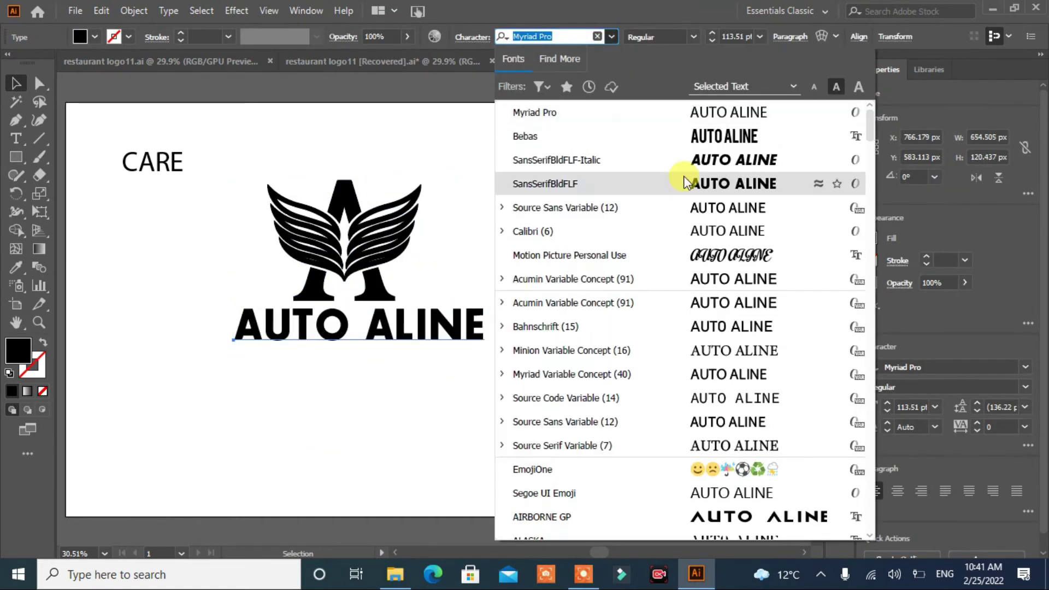
scroll(694, 183, down, 1)
click(721, 246)
drag(461, 355, 483, 374)
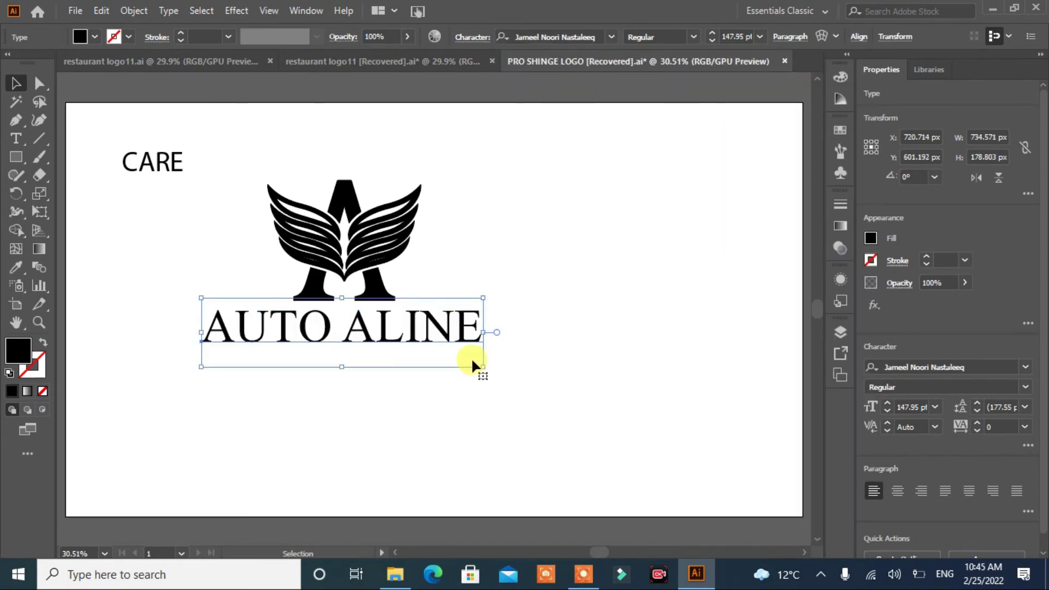
- Nudge AUTO ALINE left and give it an 8 pt black stroke with letter spacing 100
key(Left)
key(Left)
key(Left)
key(Left)
key(Left)
key(Left)
key(Left)
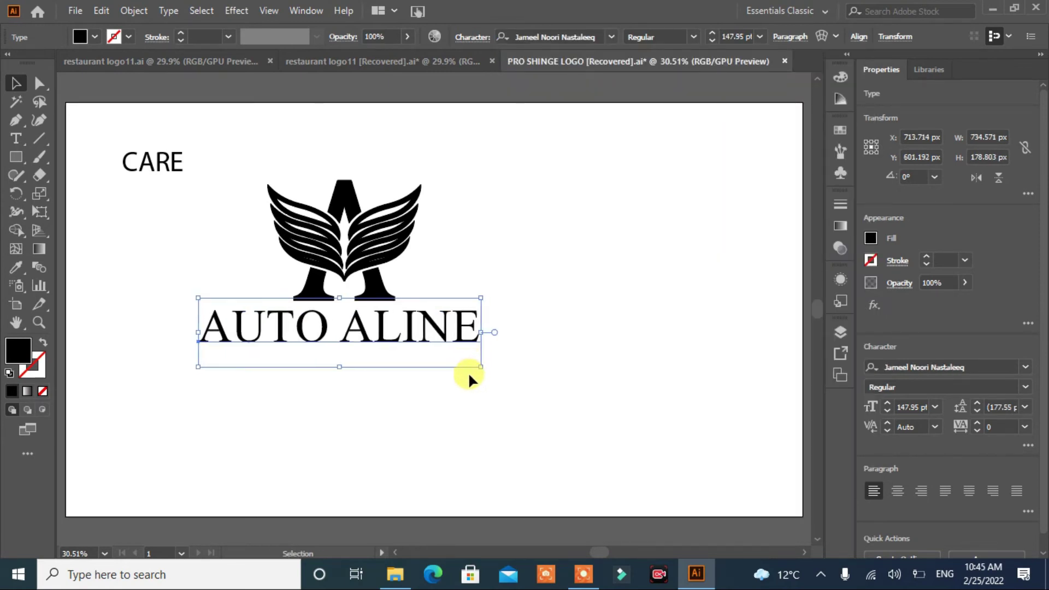
click(925, 256)
click(925, 256)
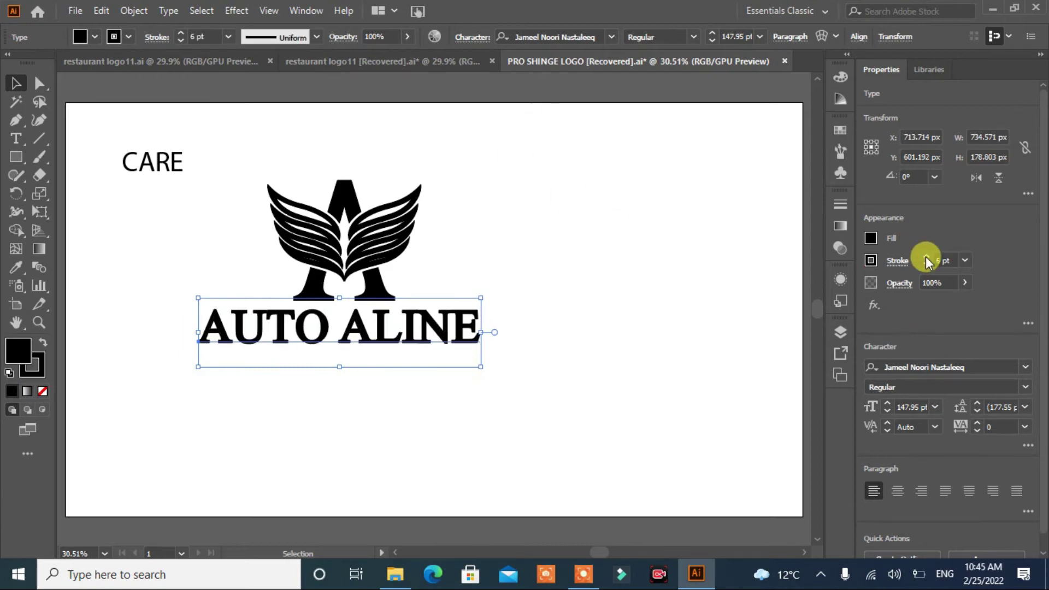
click(1017, 427)
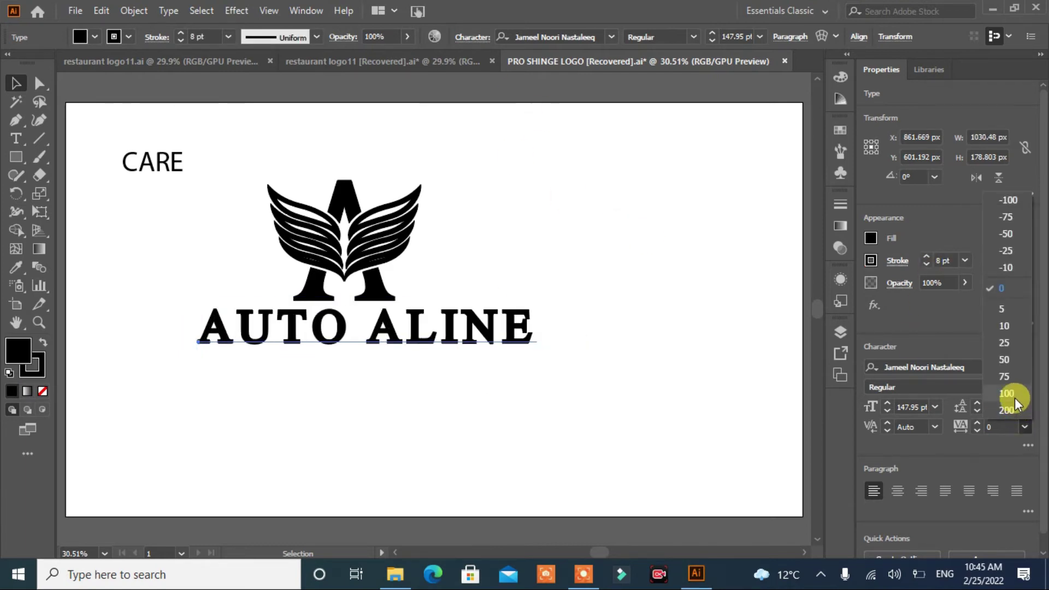
click(1014, 398)
- Reduce AUTO ALINE's stroke to 4 pt, condense it to 75% horizontal scale, and nudge it left
click(925, 264)
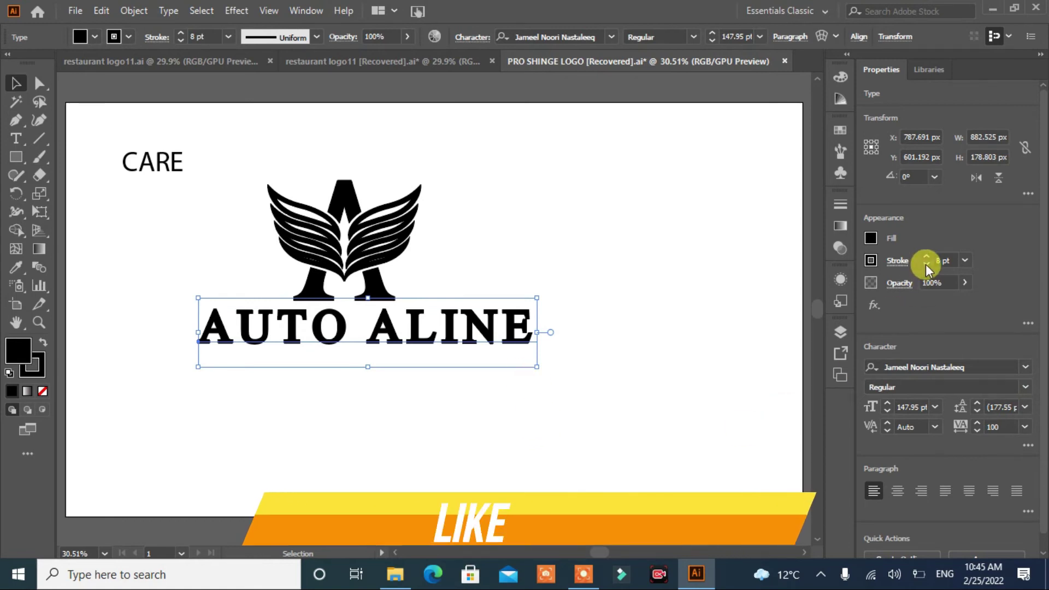
click(1025, 427)
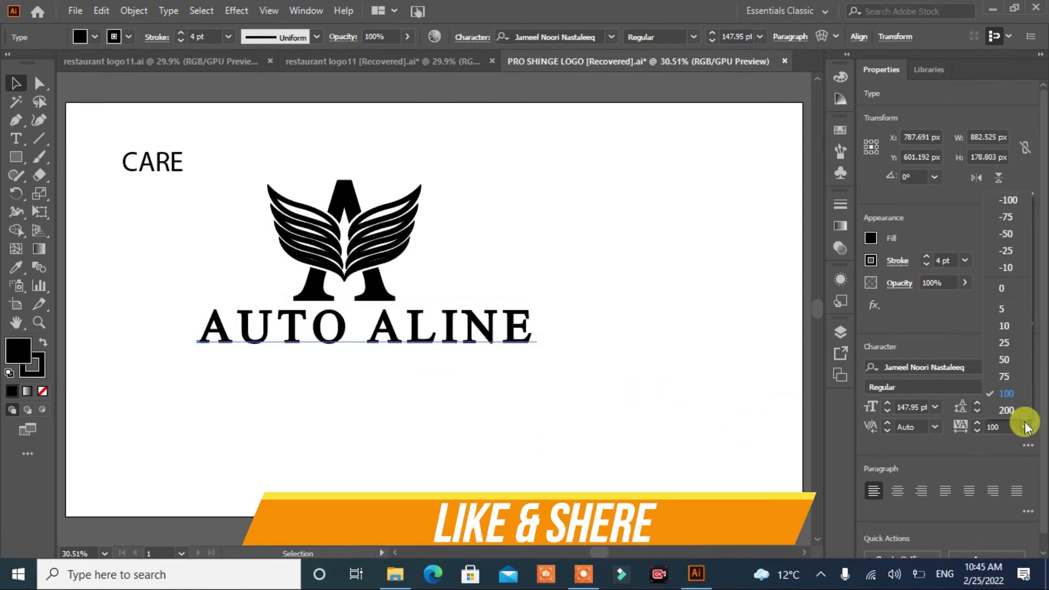
click(1004, 376)
drag(438, 349, 423, 337)
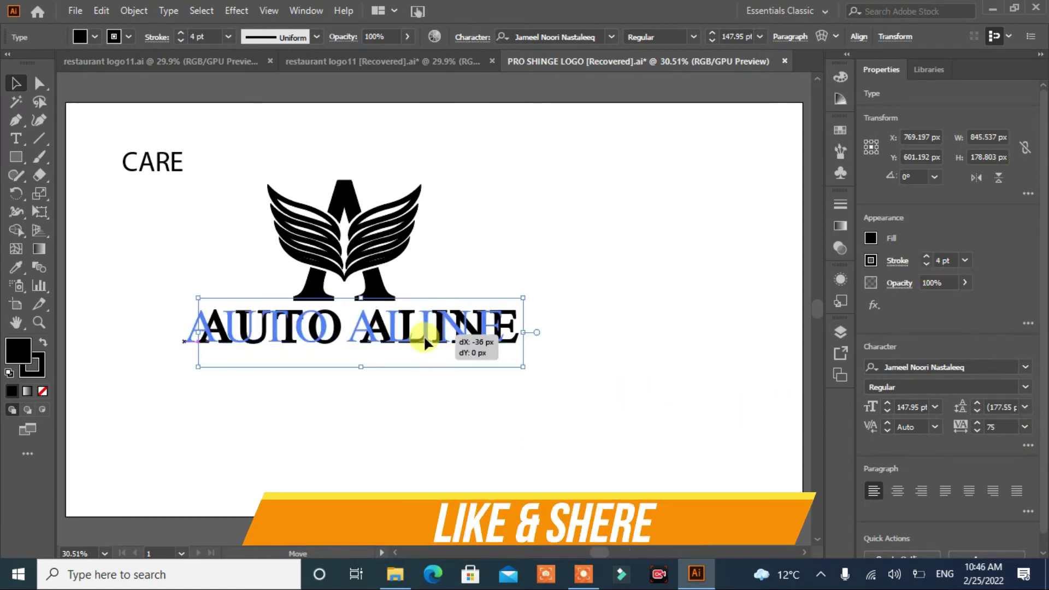
click(481, 388)
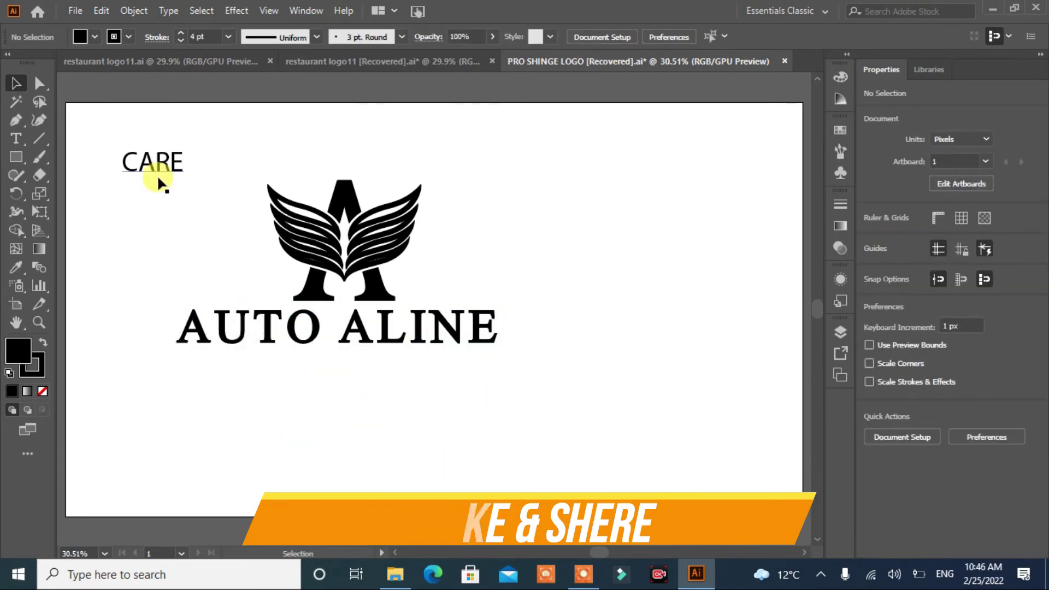
- Move CARE below AUTO ALINE, give it a new font, and enlarge it to 90 pt
drag(156, 175, 344, 375)
click(611, 36)
click(687, 110)
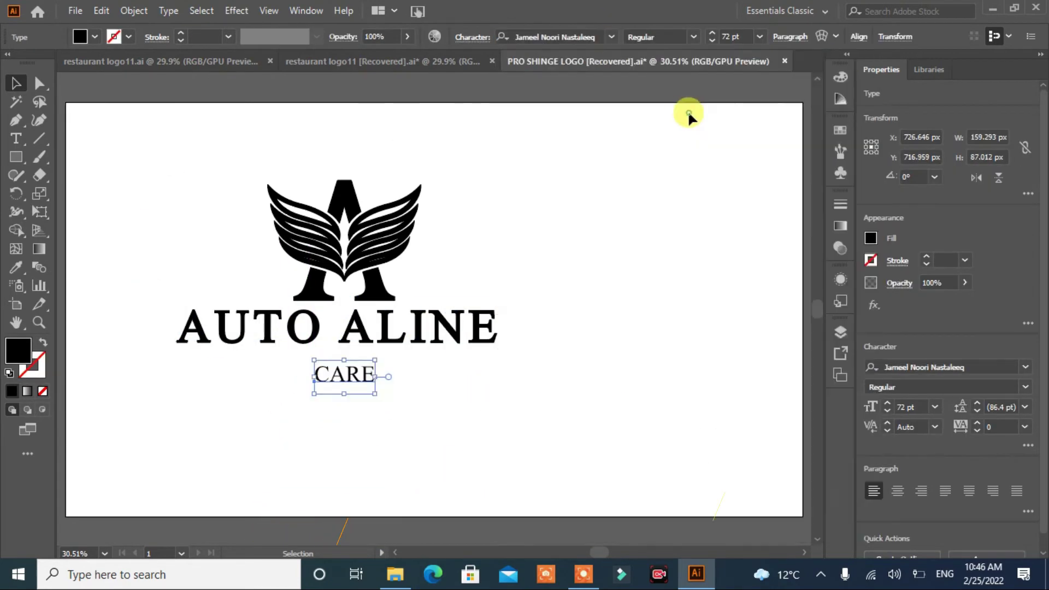
click(887, 404)
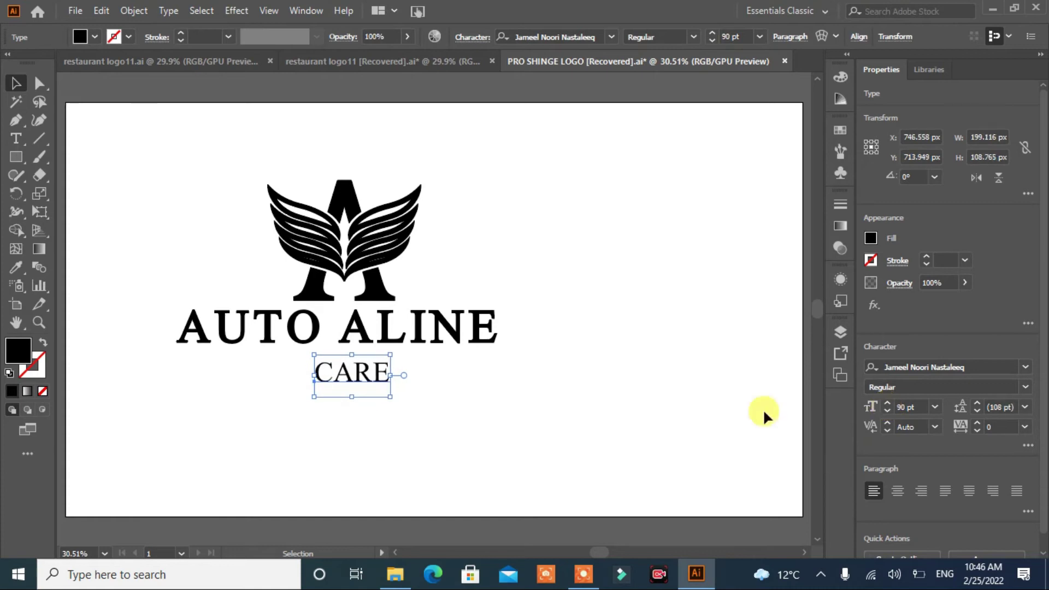
drag(344, 372, 345, 372)
click(441, 403)
click(348, 368)
click(225, 392)
- Draw a thin rectangle line under AUTO ALINE and nudge it slightly lower
click(16, 157)
drag(178, 357, 494, 360)
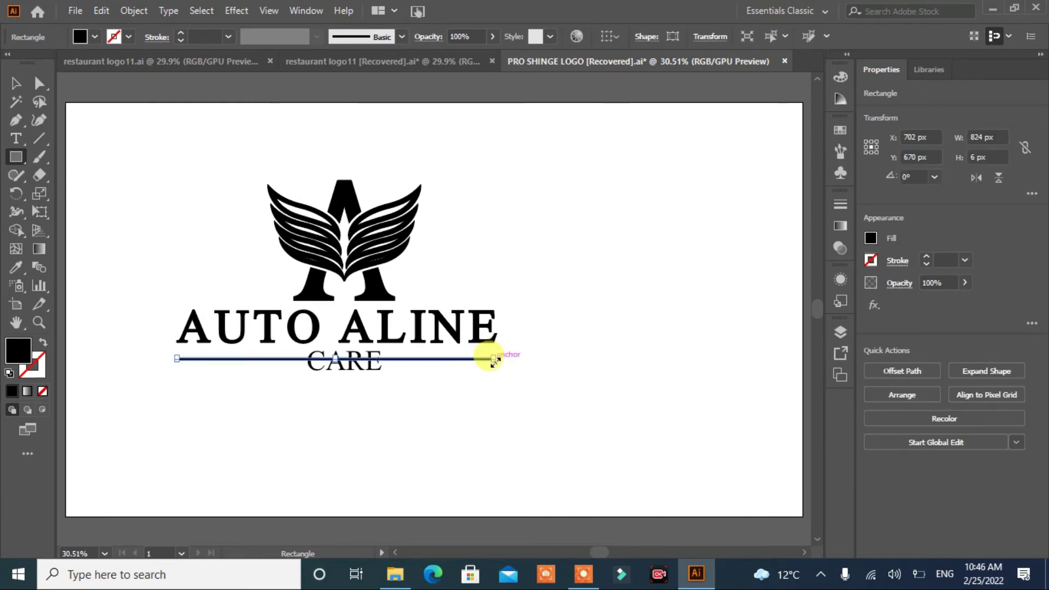
click(238, 454)
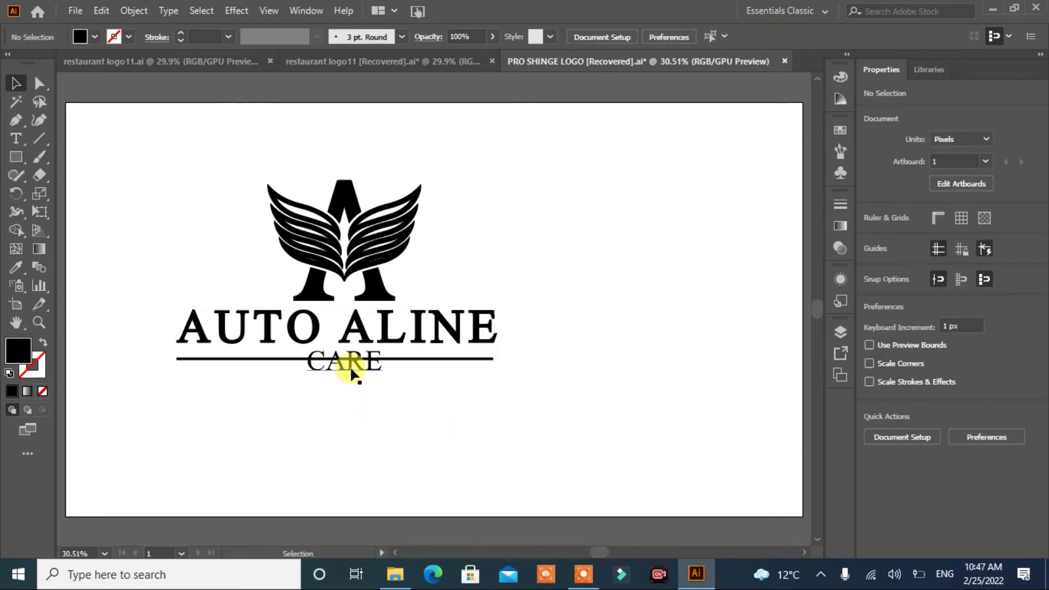
click(349, 360)
key(Down)
key(Down)
key(Down)
key(Down)
key(Down)
key(Down)
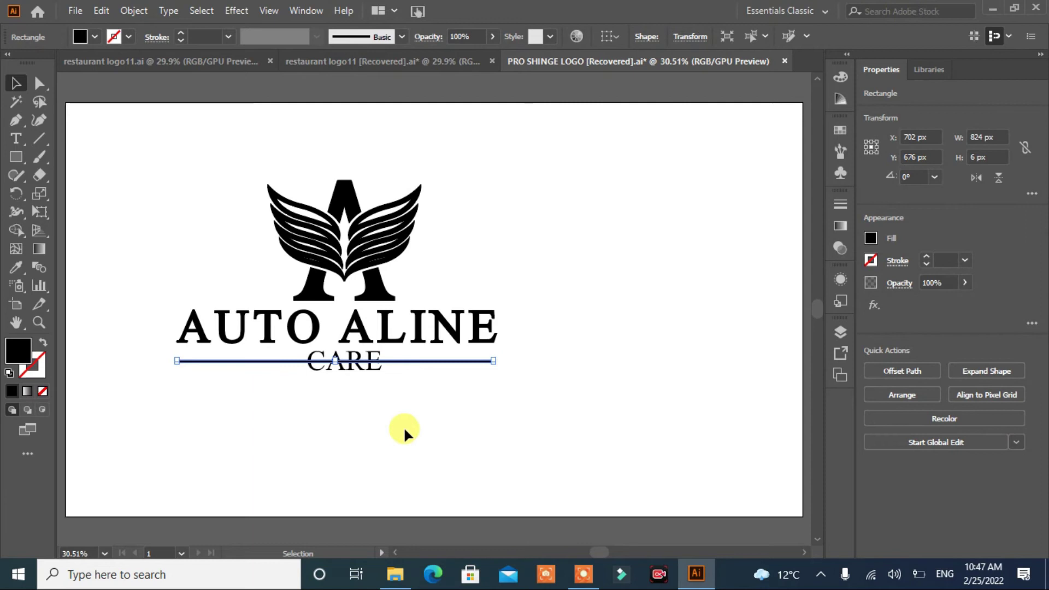
click(404, 431)
- Group the pieces of the letter A and centre the logo parts horizontally
click(393, 243)
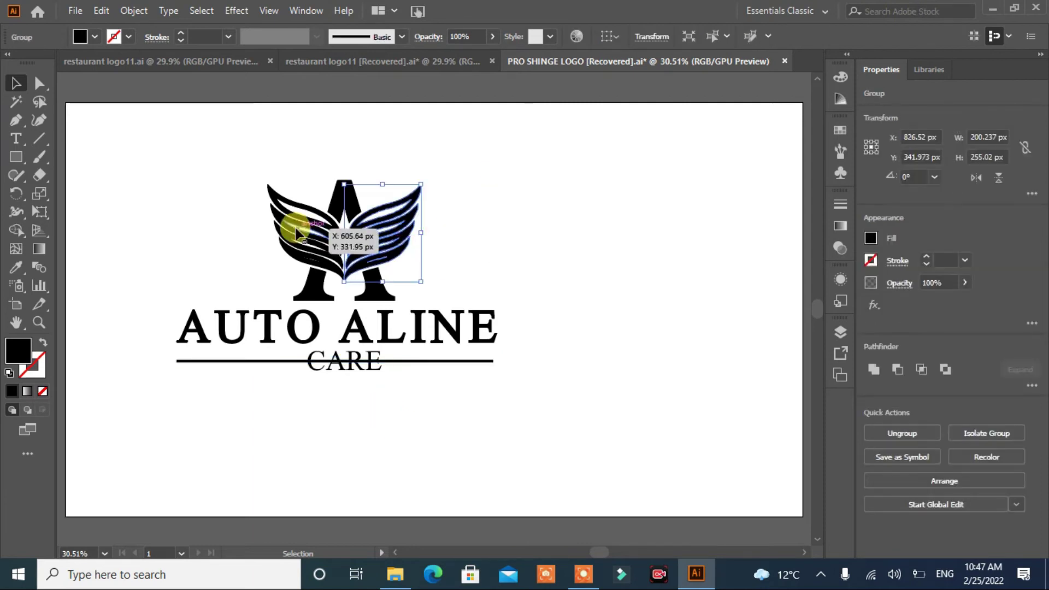
shift+click(282, 224)
click(900, 499)
click(344, 183)
key(ctrl+g)
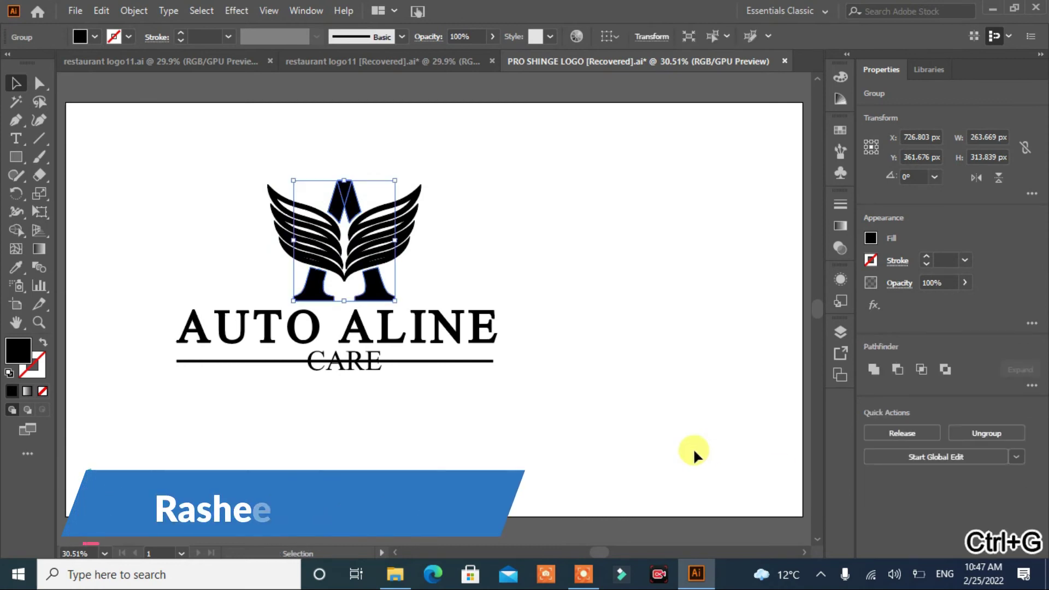
drag(509, 181, 262, 432)
click(923, 369)
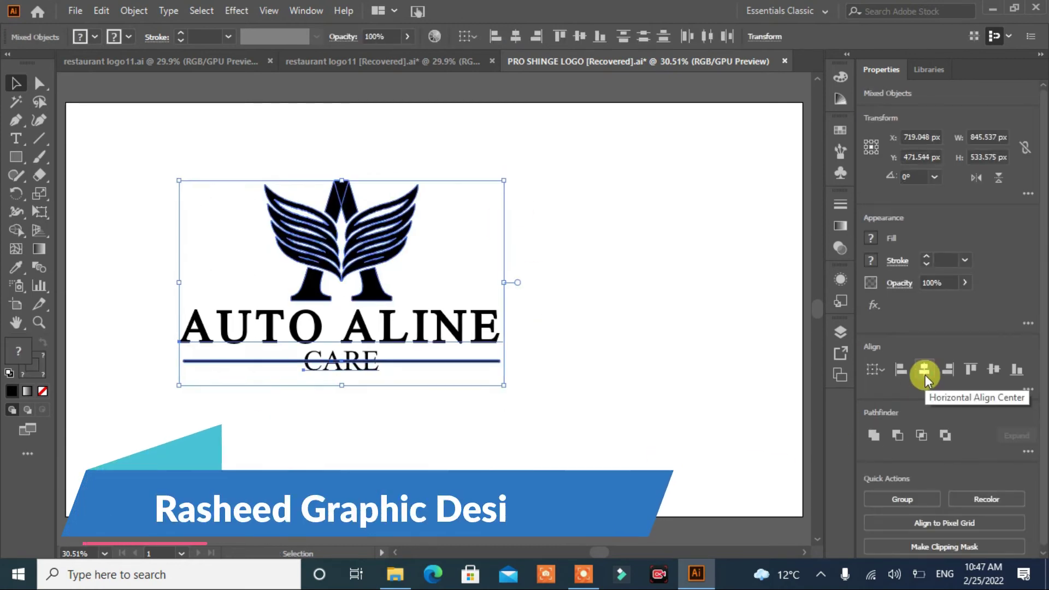
click(662, 438)
- Convert the AUTO ALINE and CARE lettering to outlines and recentre the whole logo horizontally
click(477, 353)
click(134, 10)
click(206, 192)
click(576, 375)
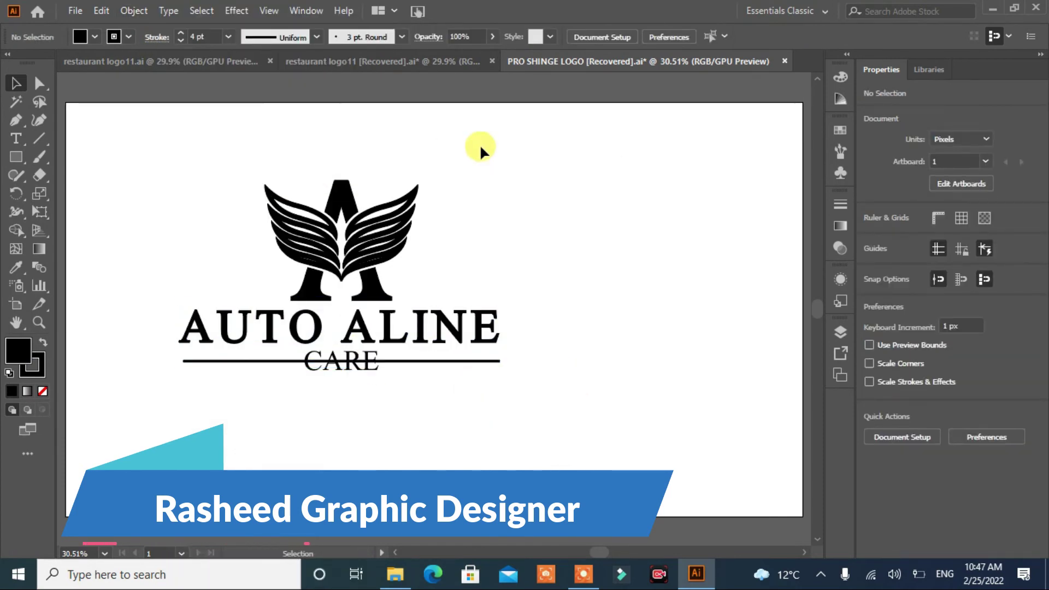
key(ctrl+a)
click(920, 374)
click(694, 414)
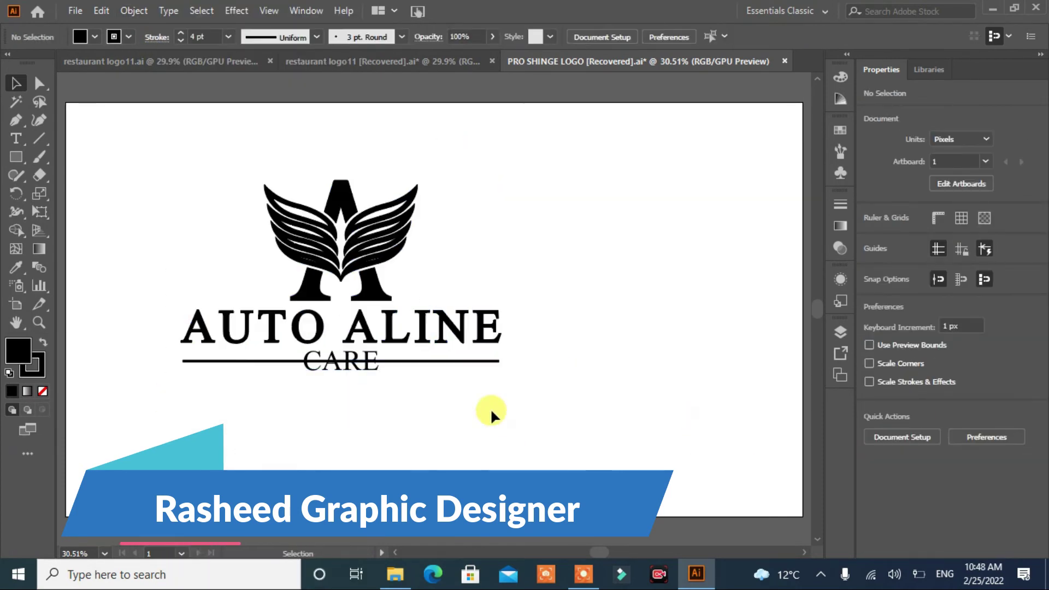
- Split the line with a rectangle over its middle using Shape Builder, then delete the rectangle
key(m)
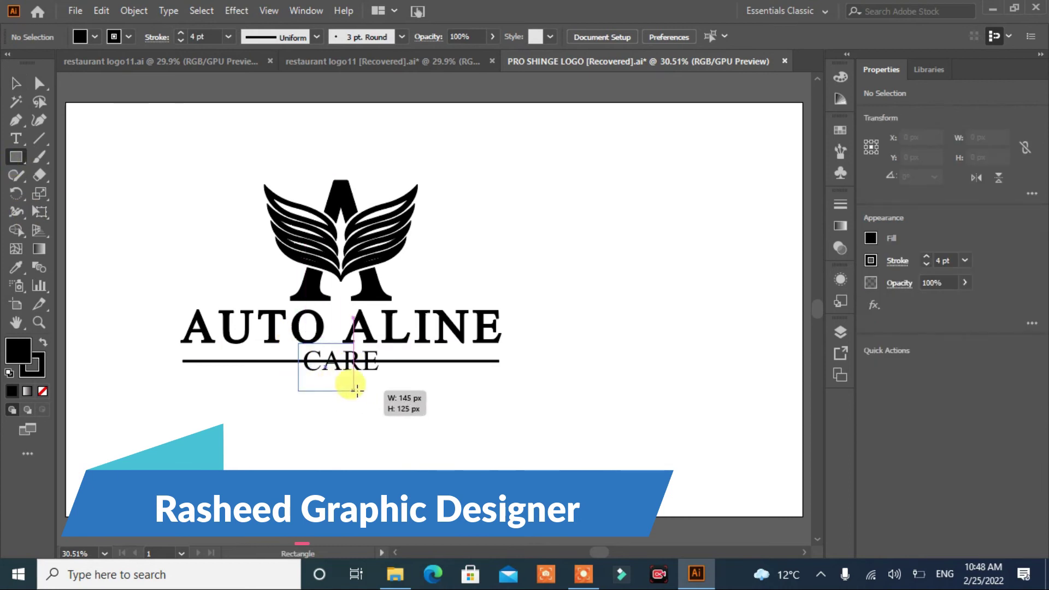
drag(356, 388, 383, 393)
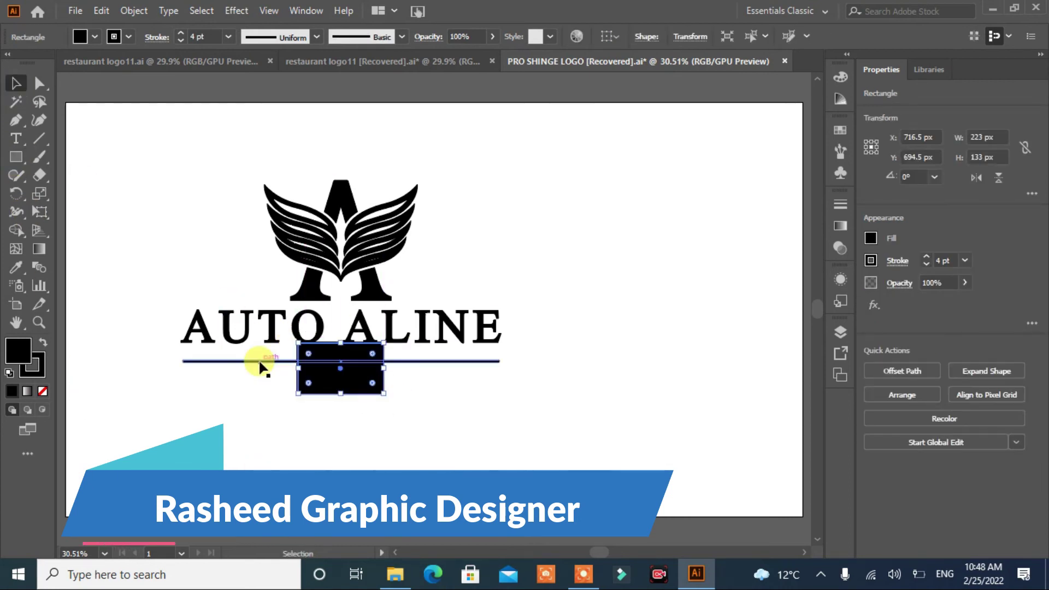
shift+click(260, 361)
key(shift+m)
mouse_move(22, 68)
mouse_down()
mouse_move(34, 71)
mouse_move(8, 71)
mouse_up()
key(v)
drag(288, 378, 563, 330)
key(Delete)
- Shrink CARE to 69 pt and group the two line segments
click(287, 378)
scroll(892, 411, down, 3)
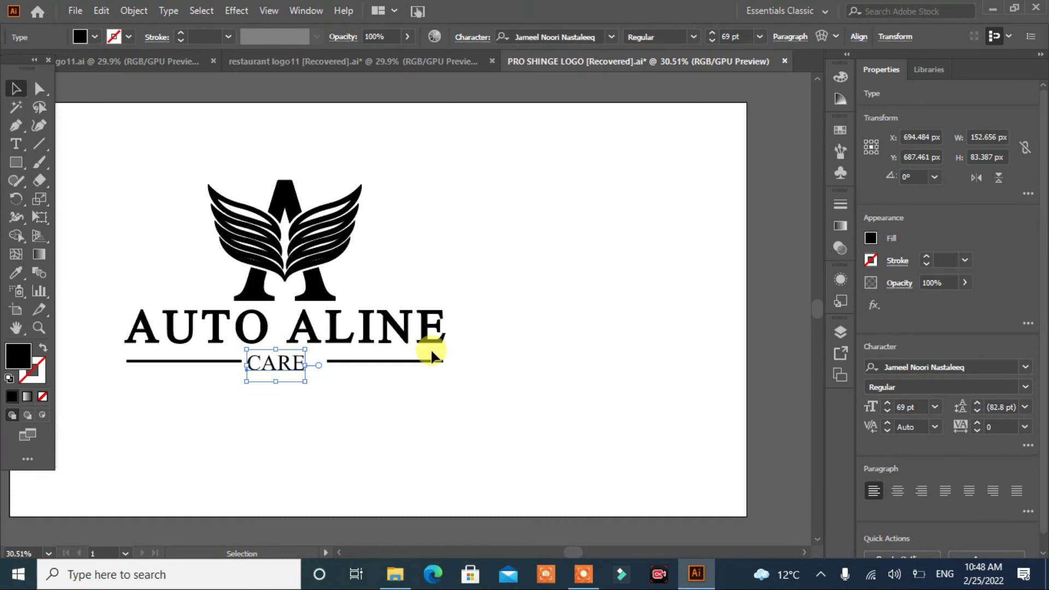
click(416, 361)
shift+click(199, 361)
key(ctrl+g)
- Nudge CARE up into the gap and move the whole logo to the artboard centre
key(ctrl+a)
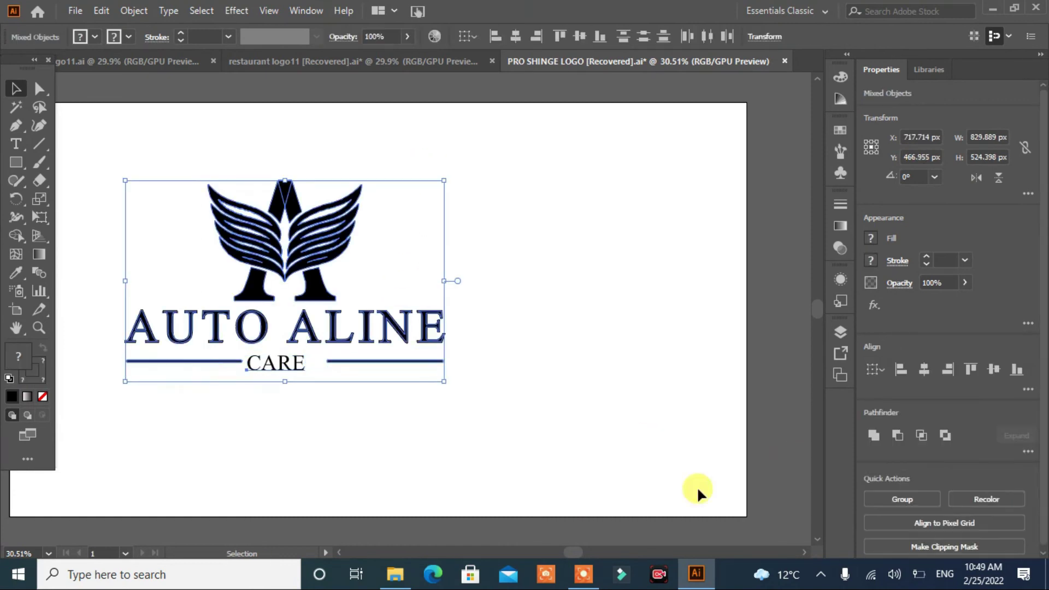
click(604, 368)
click(291, 366)
key(shift+Up)
key(shift+Up)
click(313, 448)
drag(119, 415, 454, 163)
drag(284, 295, 423, 292)
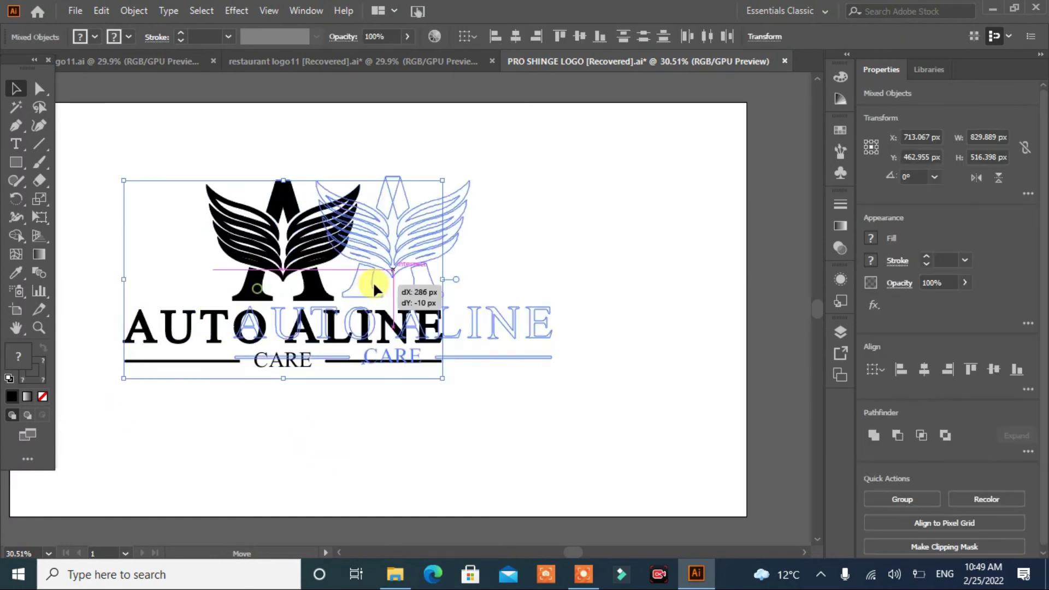
click(677, 297)
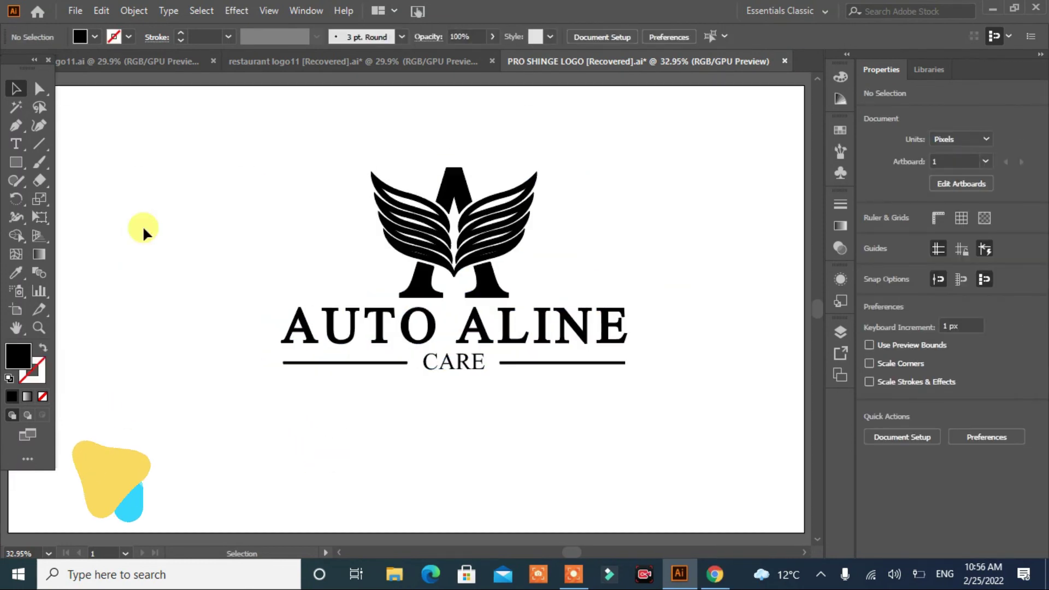
- Fill the wings light grey and the letter A blue
click(375, 178)
click(81, 37)
click(117, 107)
click(211, 214)
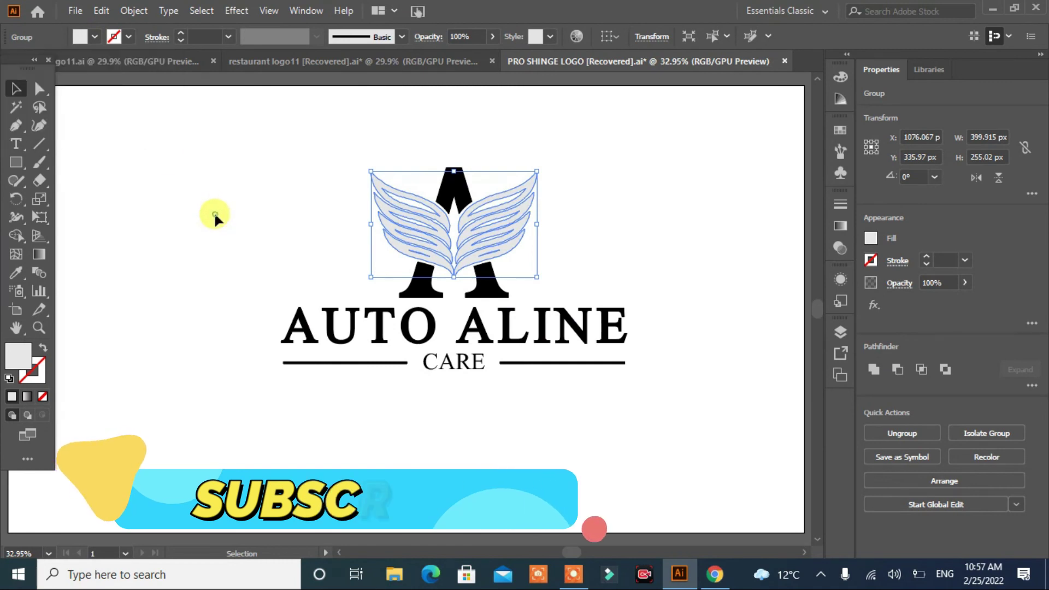
click(454, 192)
click(81, 36)
click(107, 79)
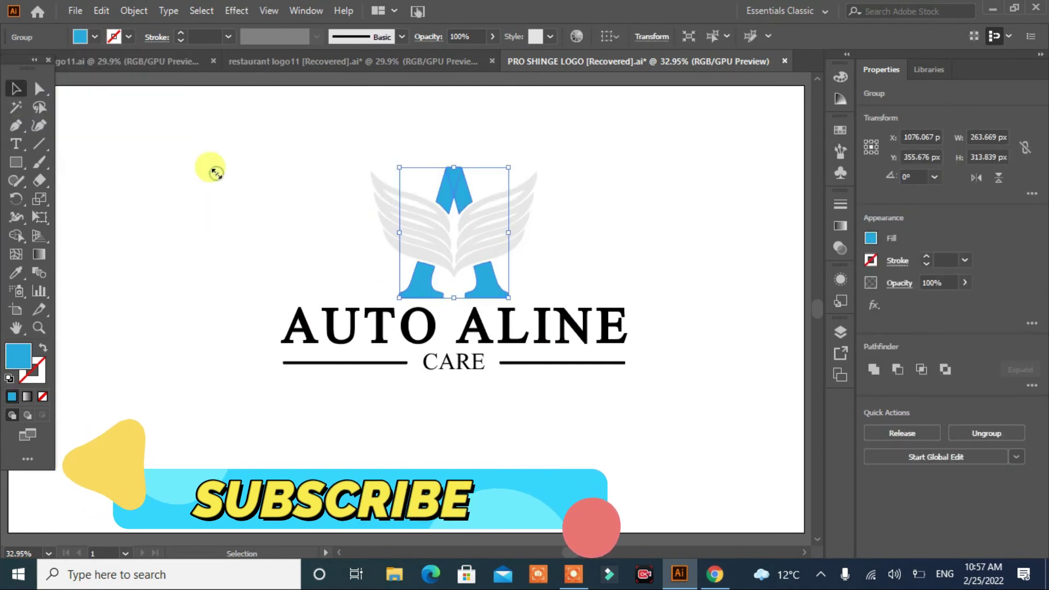
click(239, 359)
- Fill CARE and its two lines light grey and AUTO ALINE blue
drag(239, 360, 707, 404)
click(94, 37)
click(117, 107)
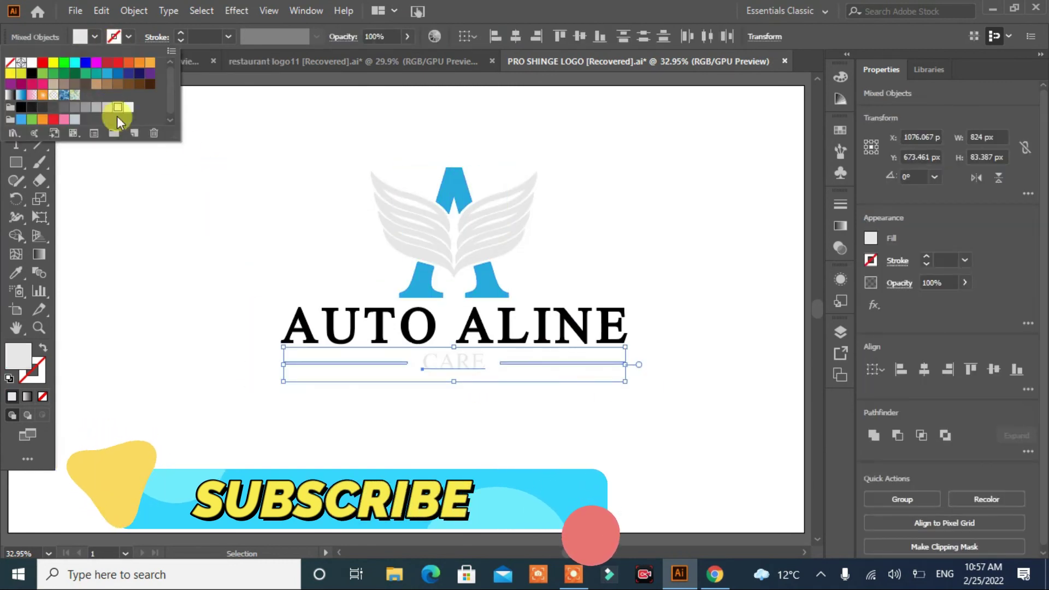
click(167, 264)
click(299, 322)
click(94, 37)
click(108, 74)
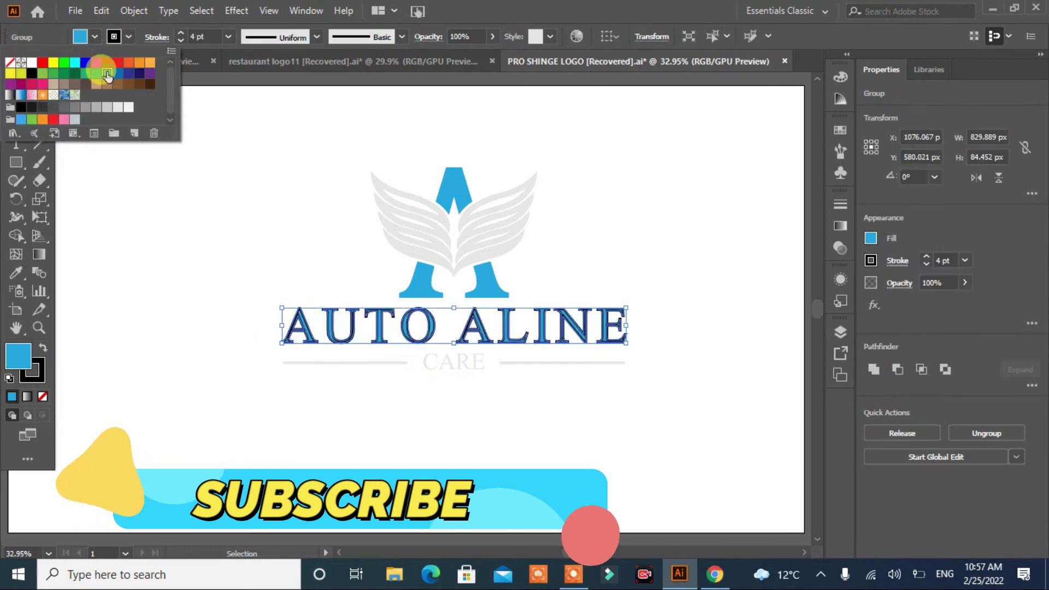
click(183, 210)
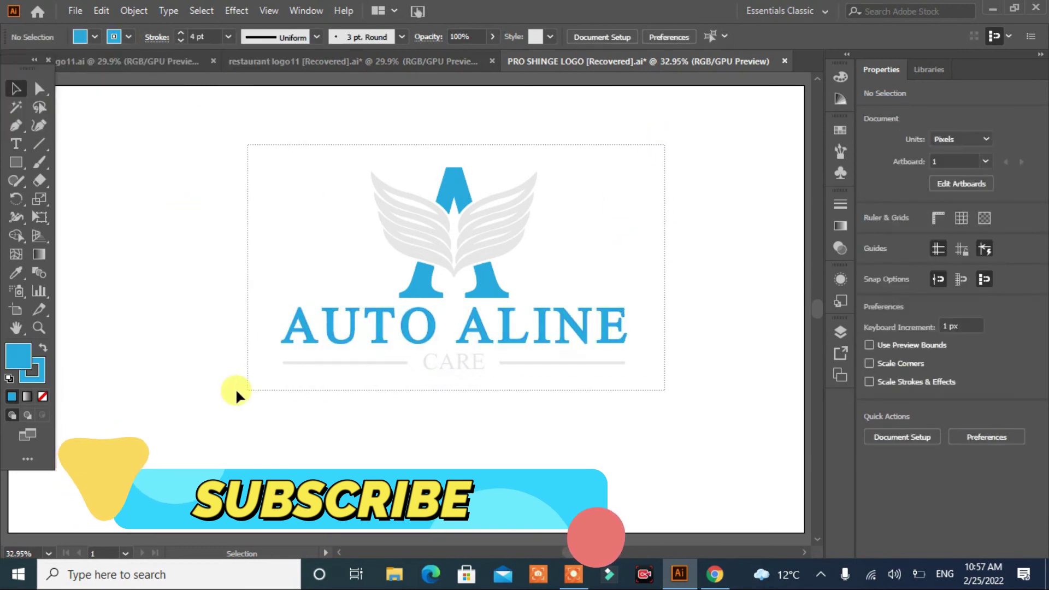
- Select all the logo parts and group them into one object
key(ctrl+a)
key(ctrl+g)
click(392, 353)
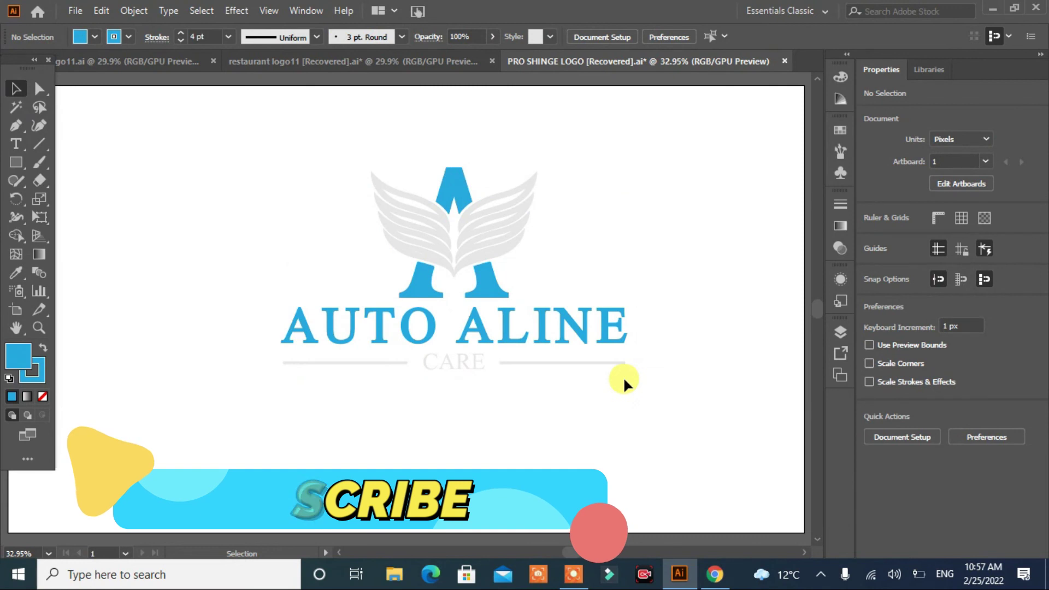